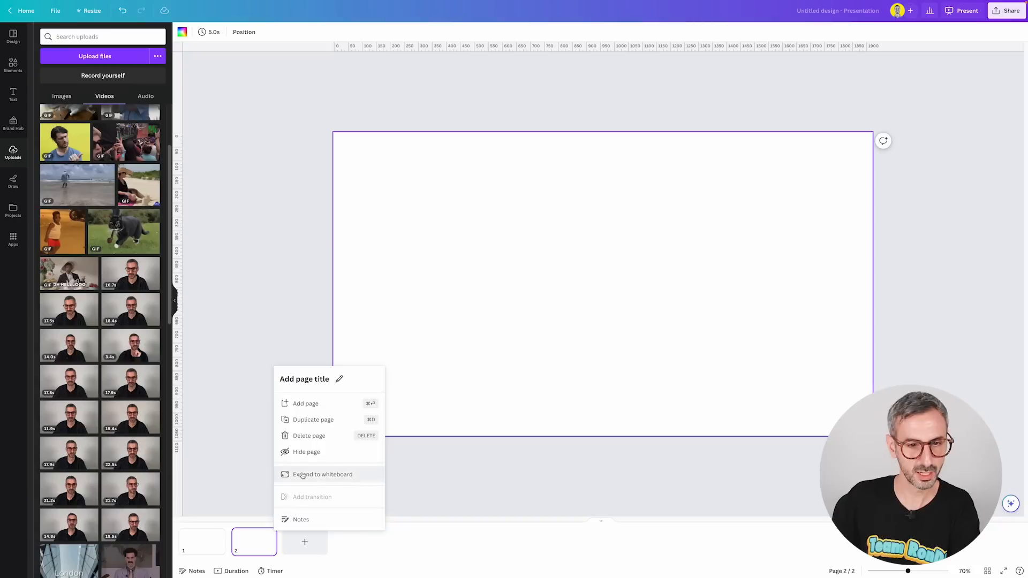
Step: Expand page 2 to a whiteboard and place a solid house icon in the upper middle of the canvas
left_click(343, 475)
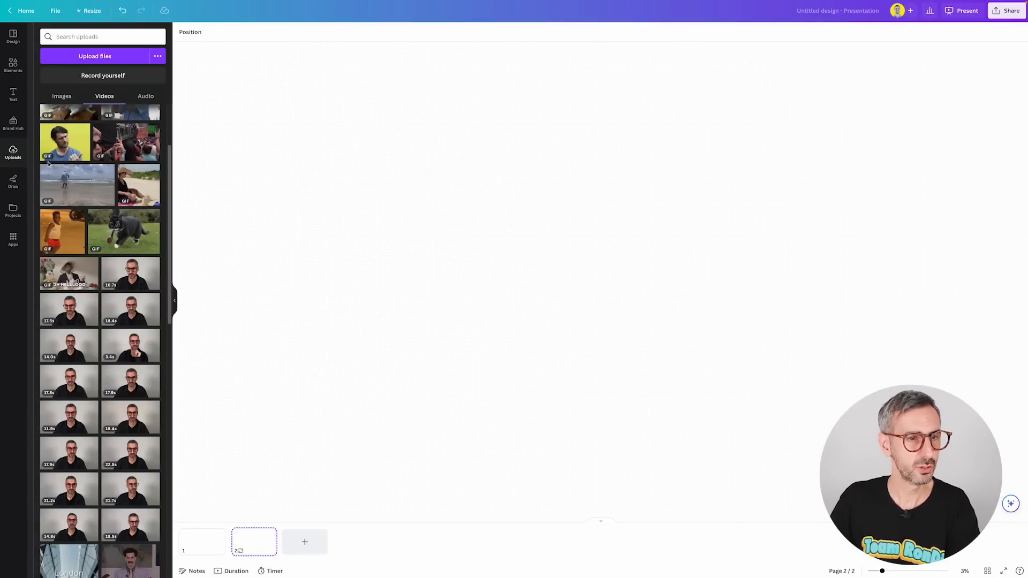
left_click(12, 66)
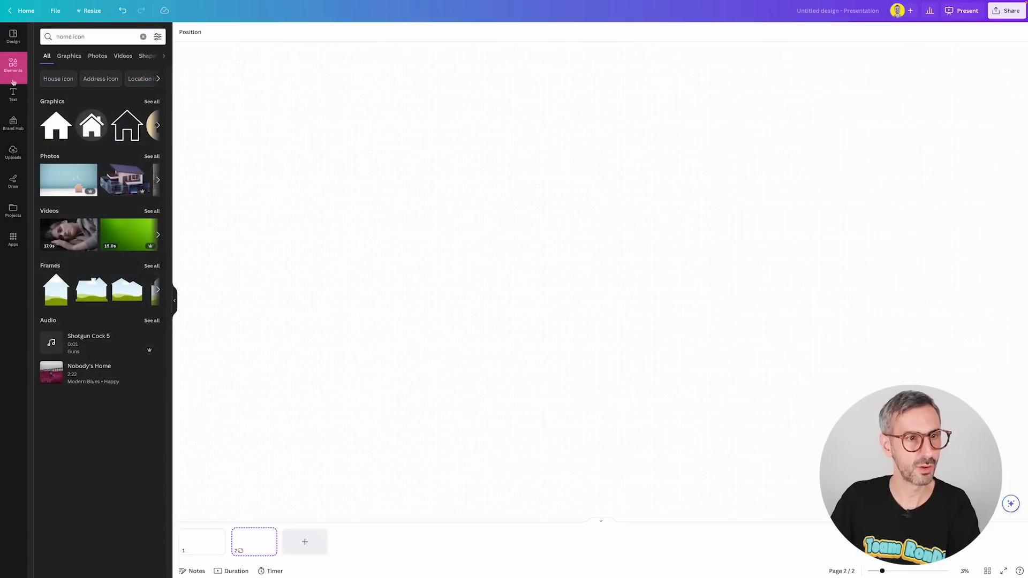
left_click(55, 124)
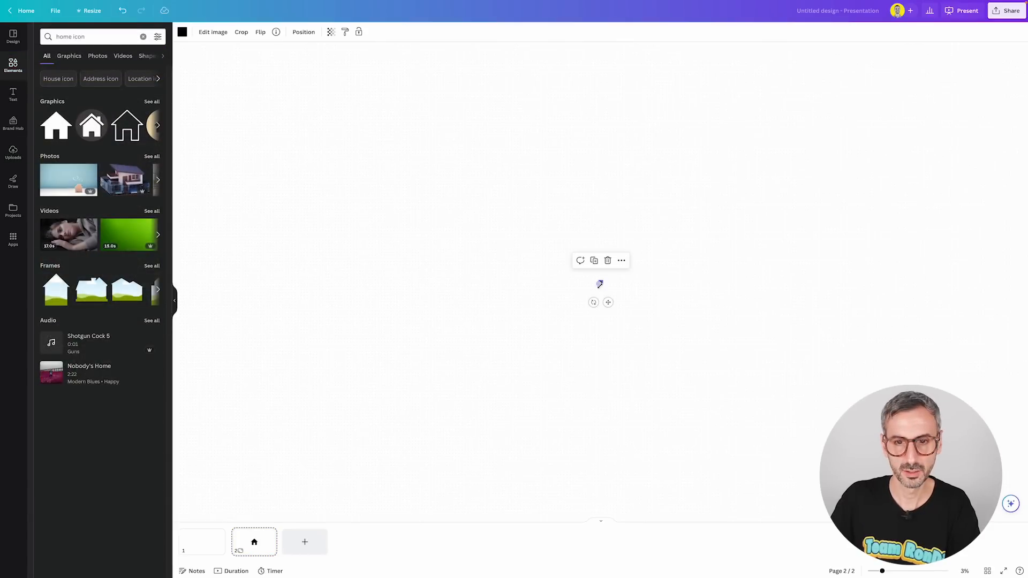
left_click_drag(882, 570, 909, 572)
left_click_drag(604, 284, 600, 172)
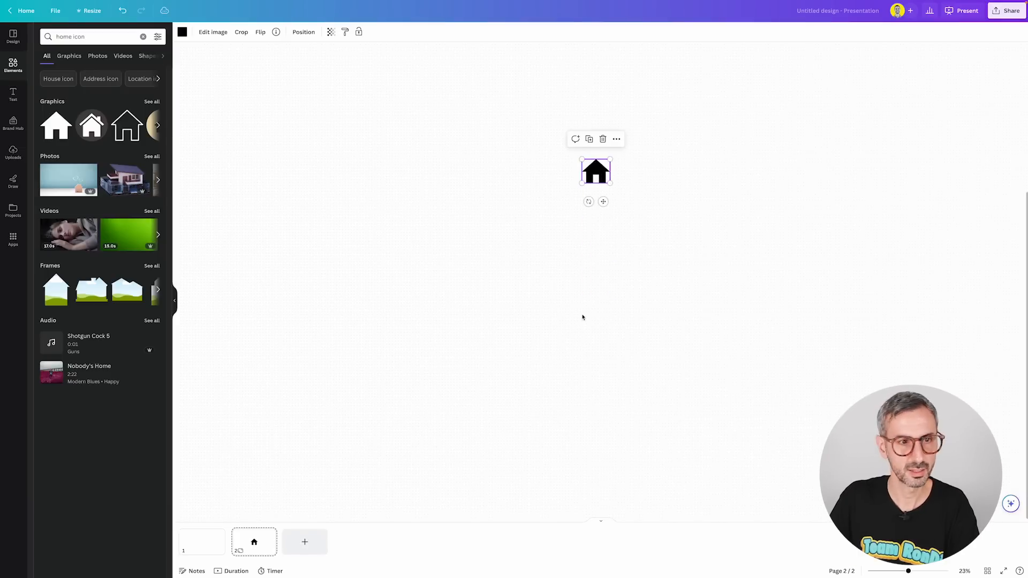
left_click(582, 317)
Step: Search the elements for "page icon" graphics and add the outlined page with a folded corner
double_click(65, 36)
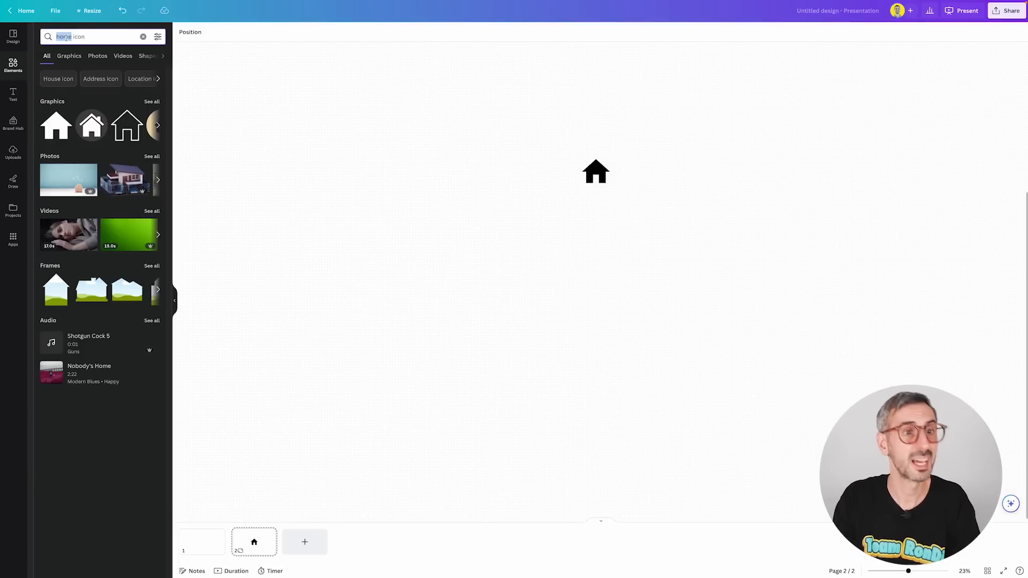
type("page")
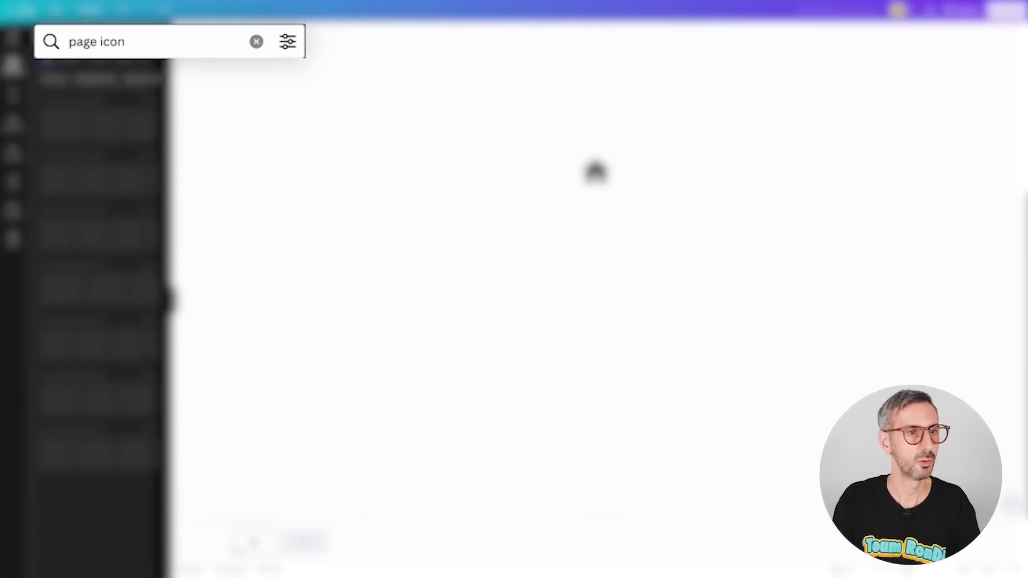
left_click(152, 102)
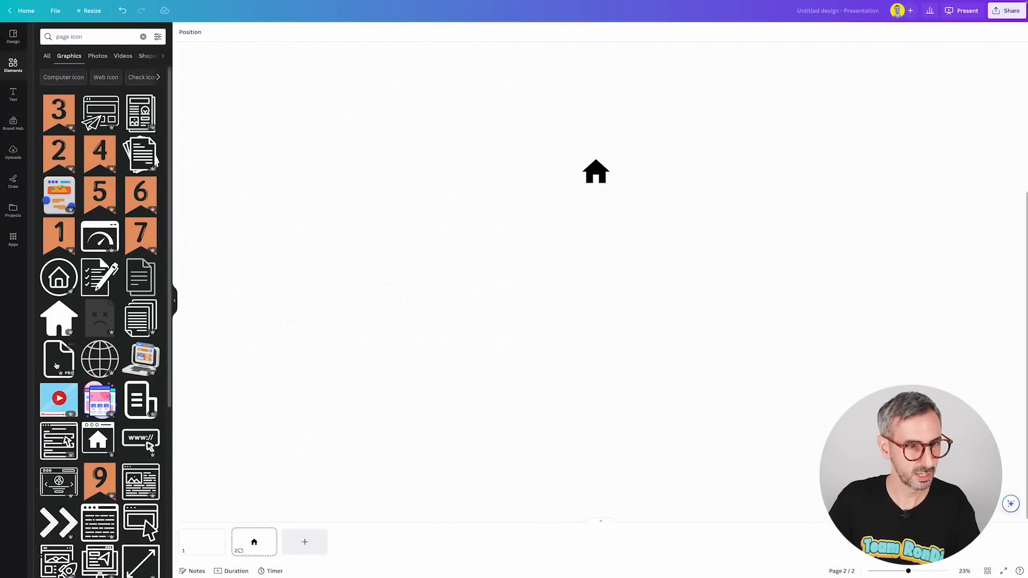
left_click(135, 281)
Step: Arrange four copies of the page icon in a row and centre the row below the house icon
left_click_drag(601, 288, 563, 253)
left_click_drag(563, 253, 746, 249)
left_click(537, 284)
left_click_drag(389, 208, 787, 270)
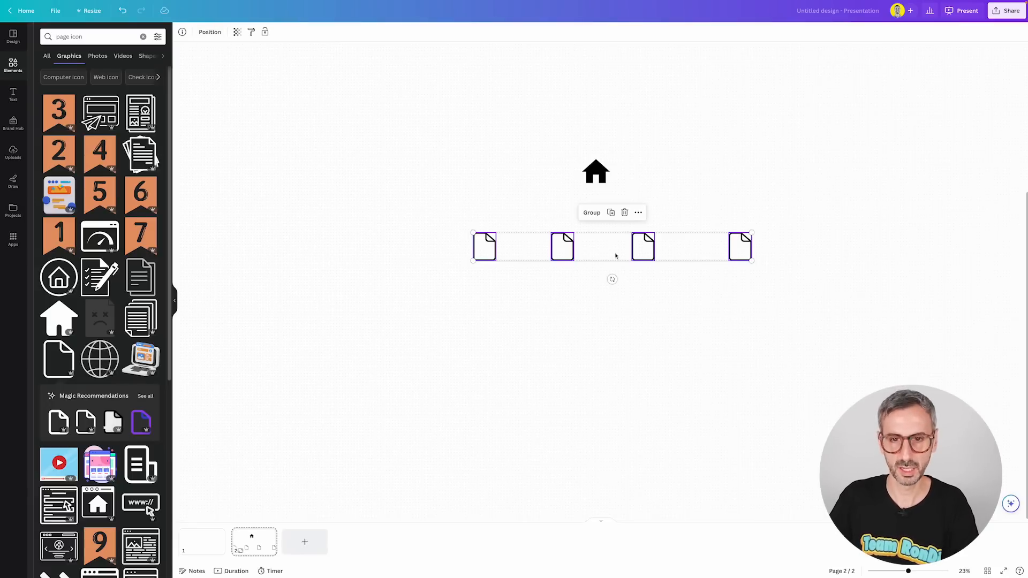
left_click_drag(615, 252, 598, 252)
left_click(606, 305)
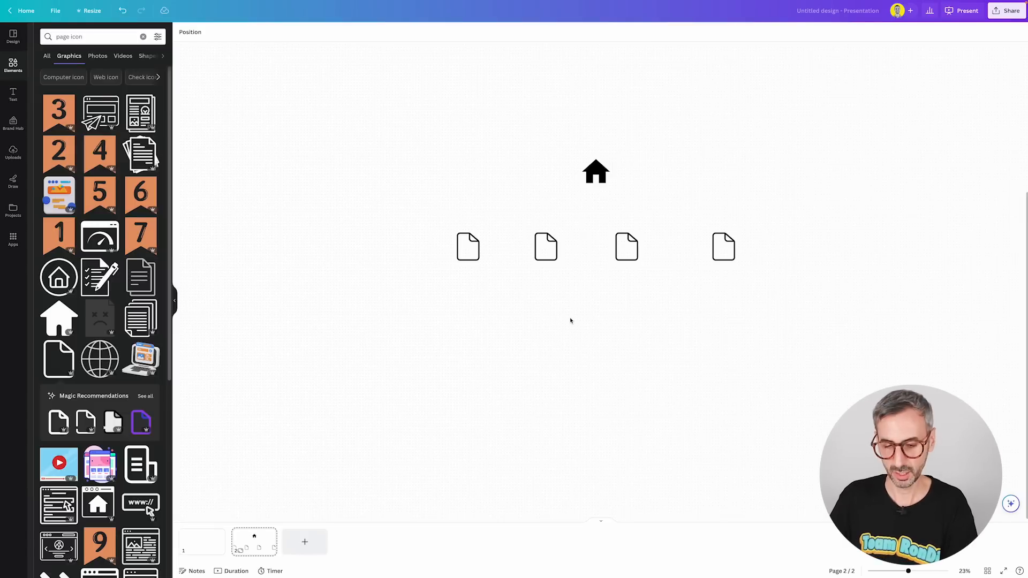
Step: Draw a straight vertical line from the house icon's base down between the two middle page icons
key("l")
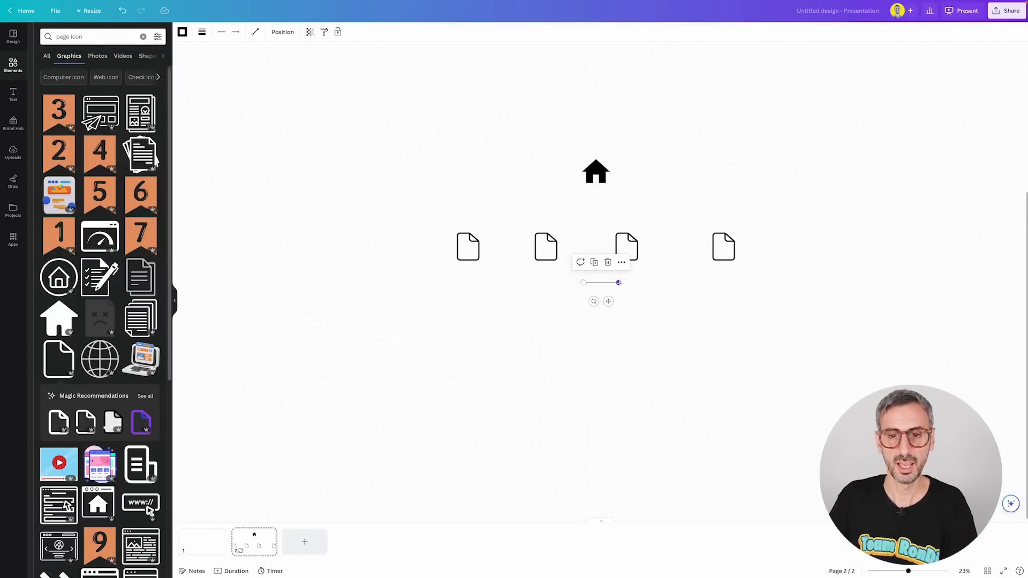
left_click(619, 283)
left_click(599, 330)
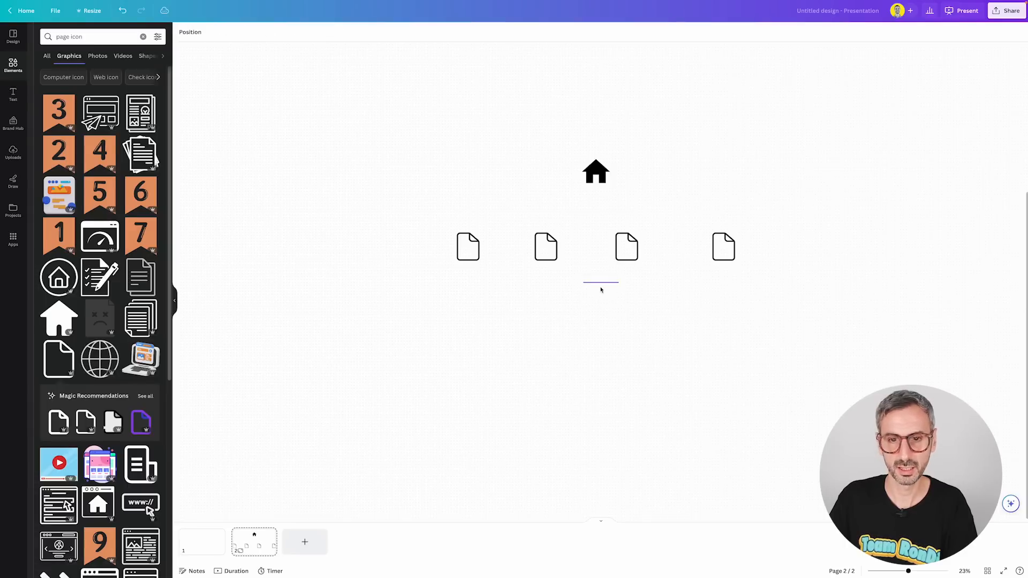
left_click(602, 283)
left_click_drag(602, 283, 595, 184)
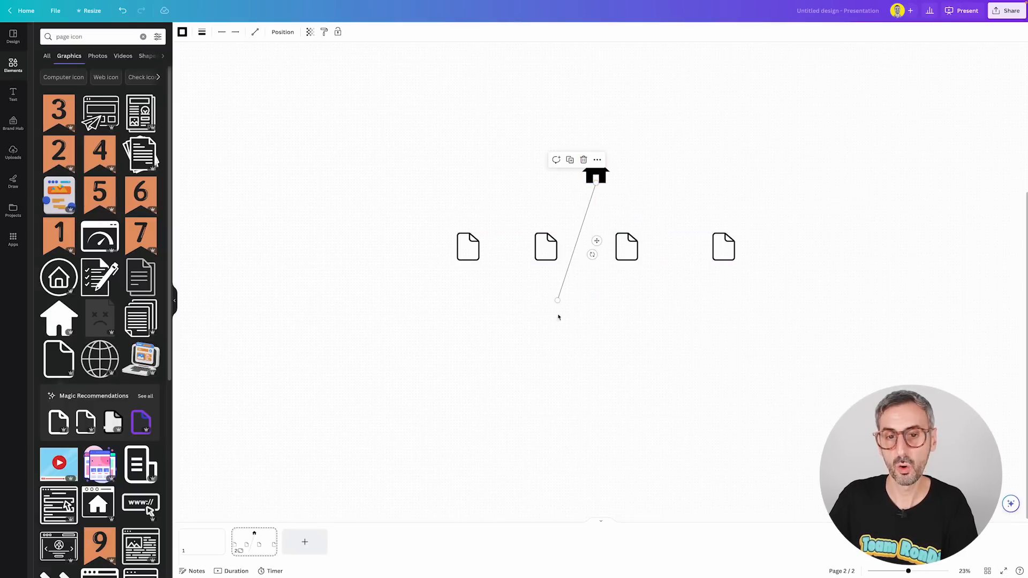
left_click_drag(557, 300, 596, 309)
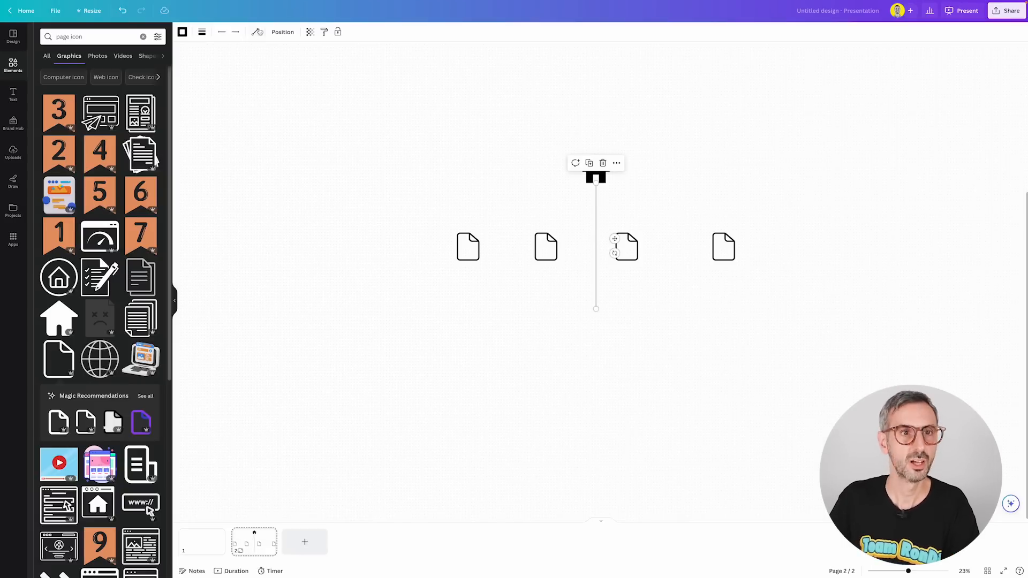
Step: Change the line type to Elbowed, bend the line's middle segment sideways and straighten it again
left_click(256, 34)
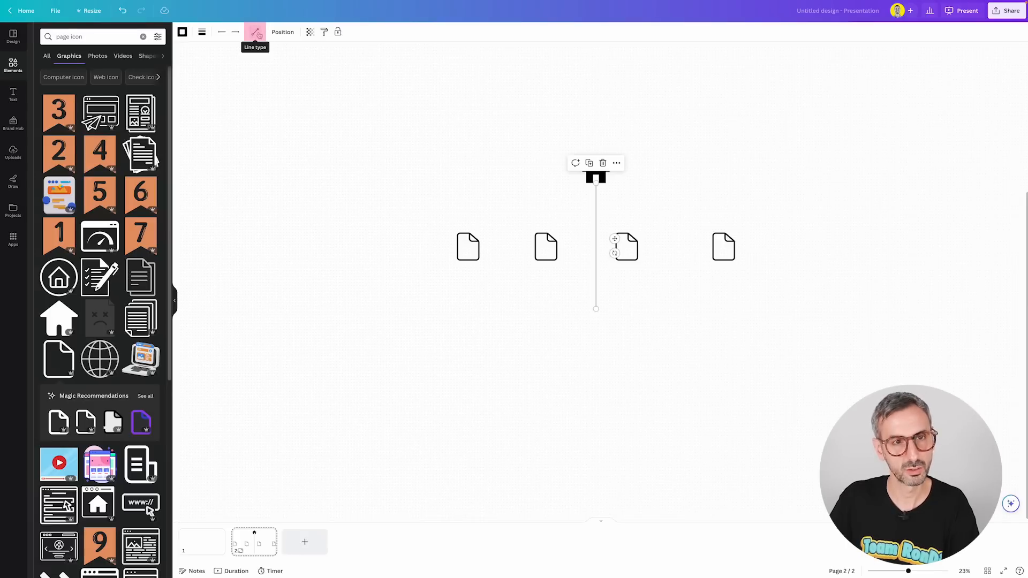
left_click(256, 34)
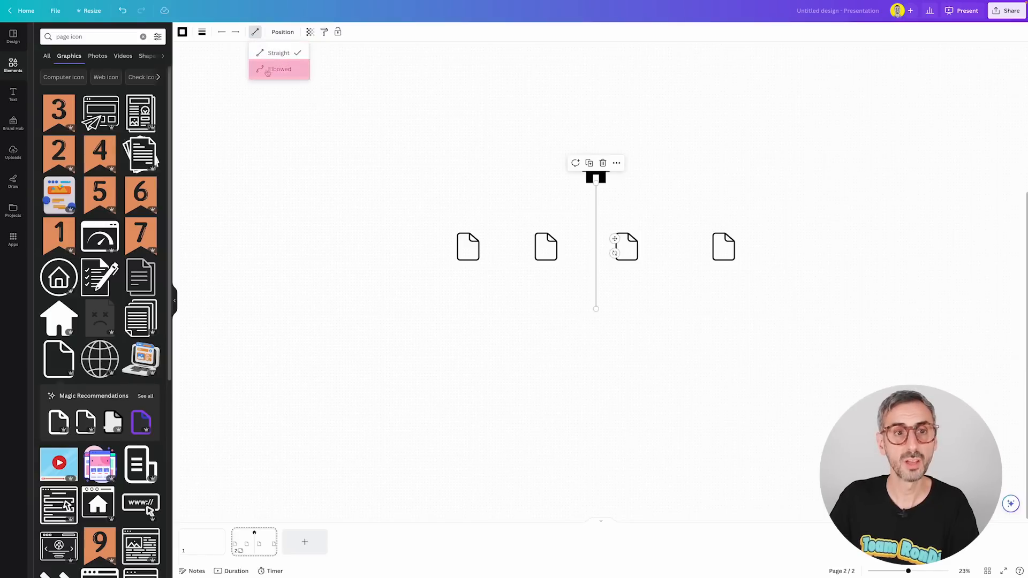
left_click(289, 73)
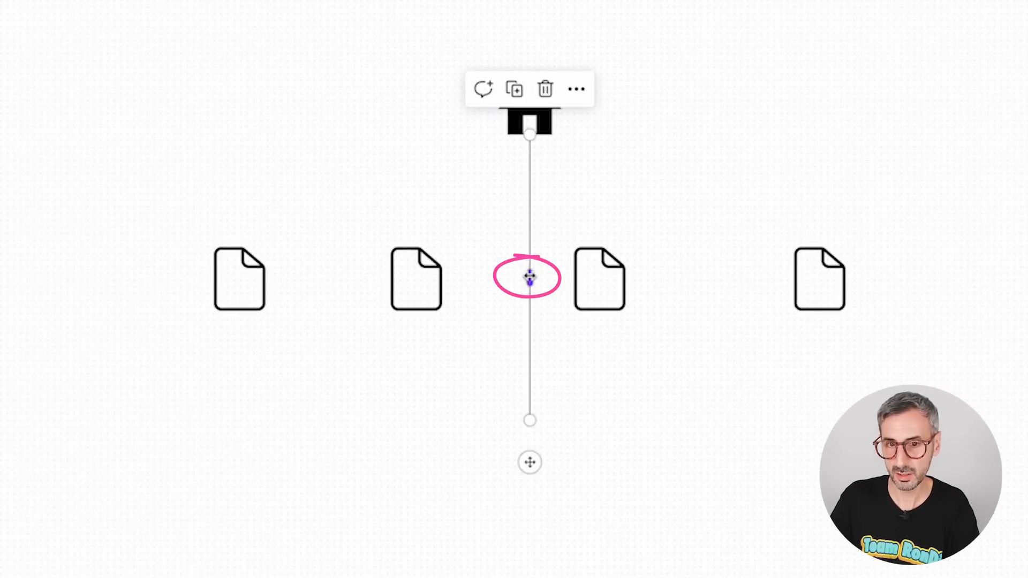
mouse_move(529, 278)
left_mouse_down()
mouse_move(498, 275)
mouse_move(668, 273)
mouse_move(452, 263)
left_mouse_up()
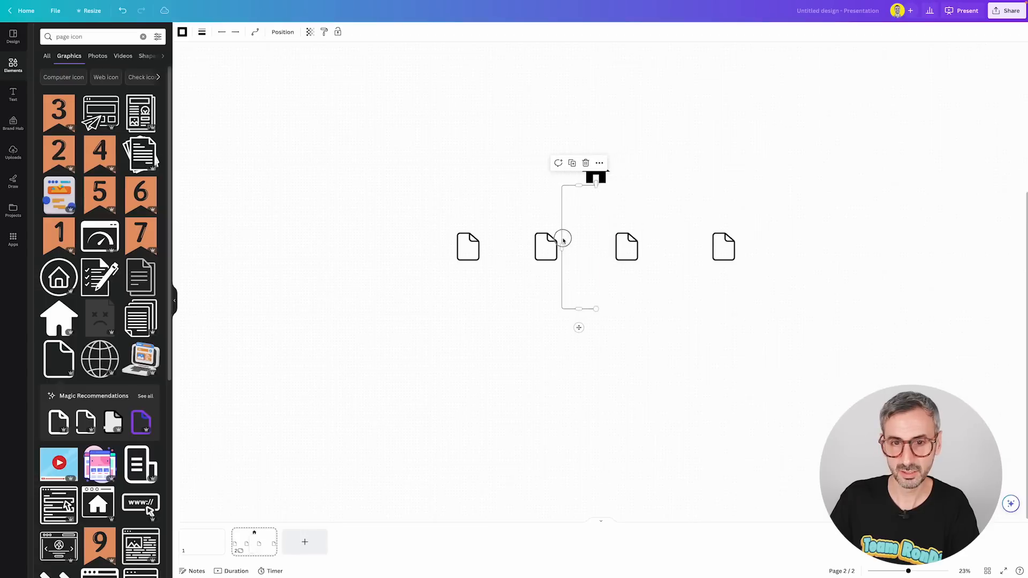
left_click_drag(563, 240, 596, 245)
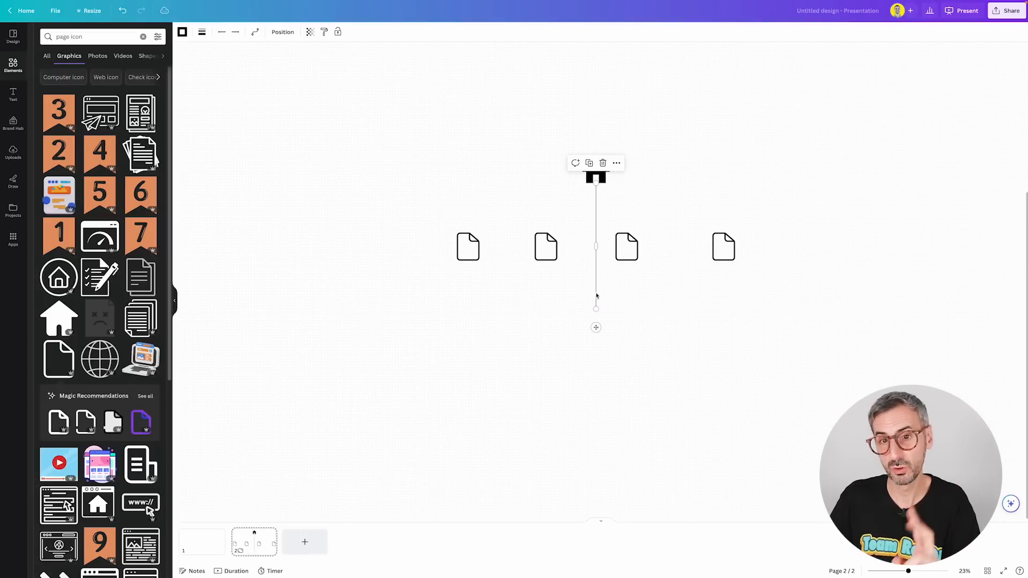
Step: Reroute the elbowed line's free end and segments beside the house icon, and delete the line
left_click_drag(596, 309, 468, 199)
left_click_drag(533, 198, 535, 212)
left_click_drag(468, 198, 431, 179)
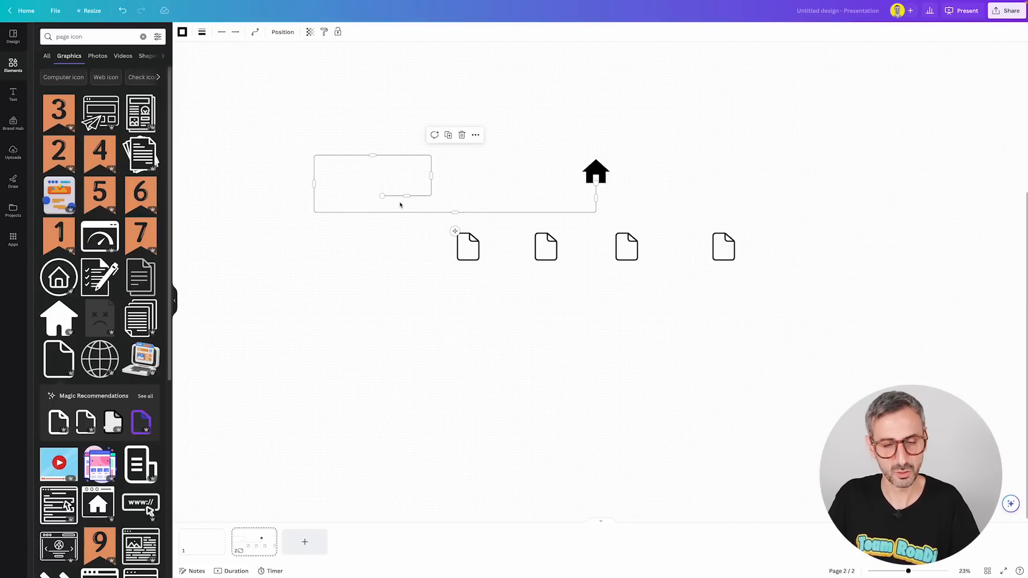
key("Delete")
Step: Connect the house's base to the leftmost page icon with a new Elbowed line and move that page icon outward
key("l")
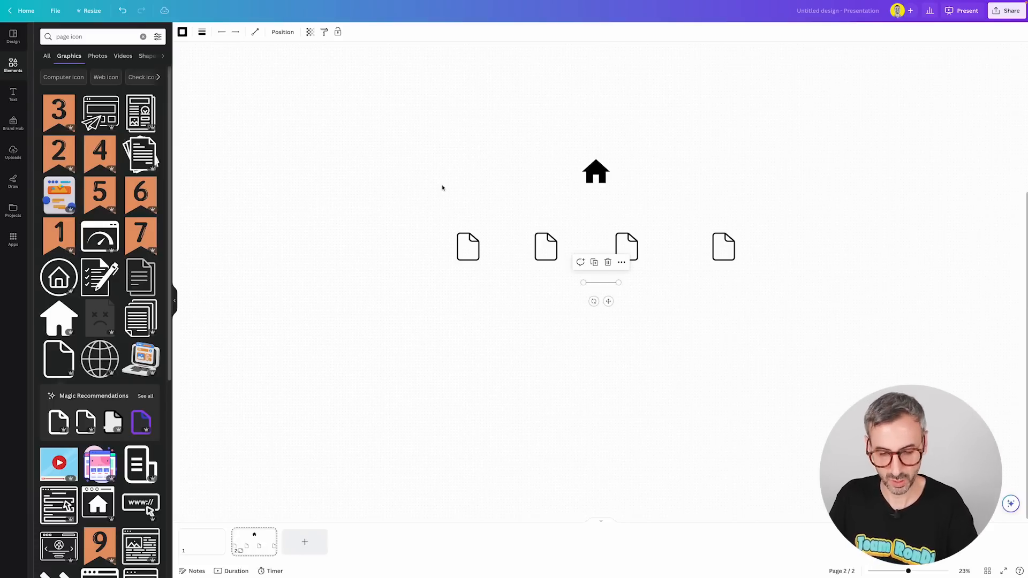
left_click(255, 33)
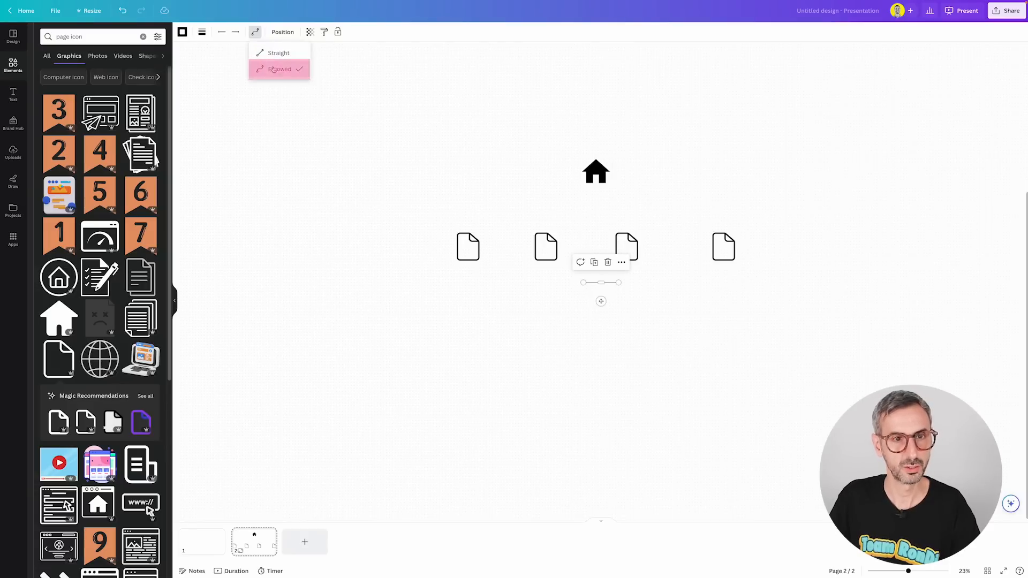
left_click(279, 69)
left_click_drag(619, 282, 596, 187)
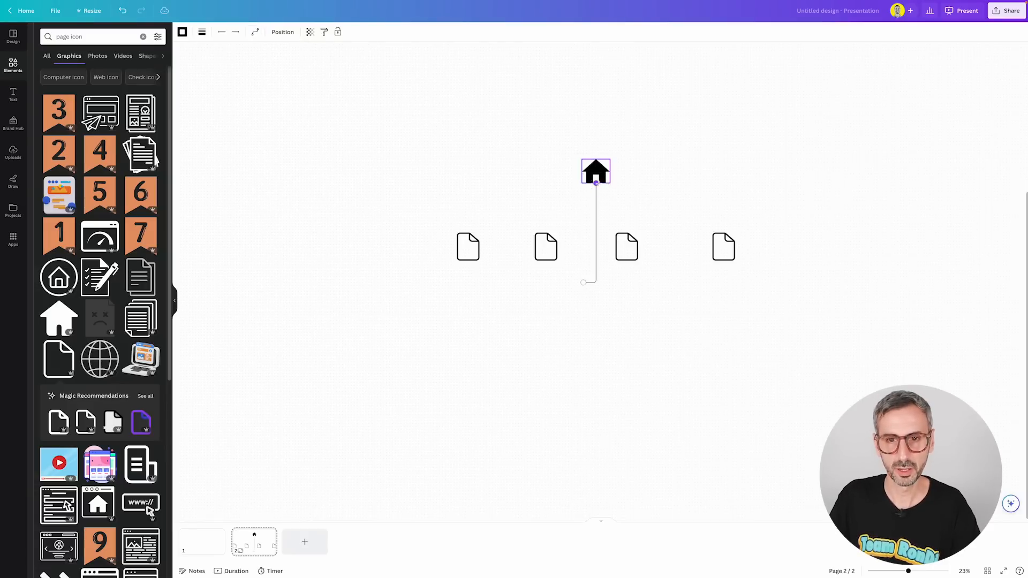
left_click_drag(583, 282, 445, 259)
left_click(483, 271)
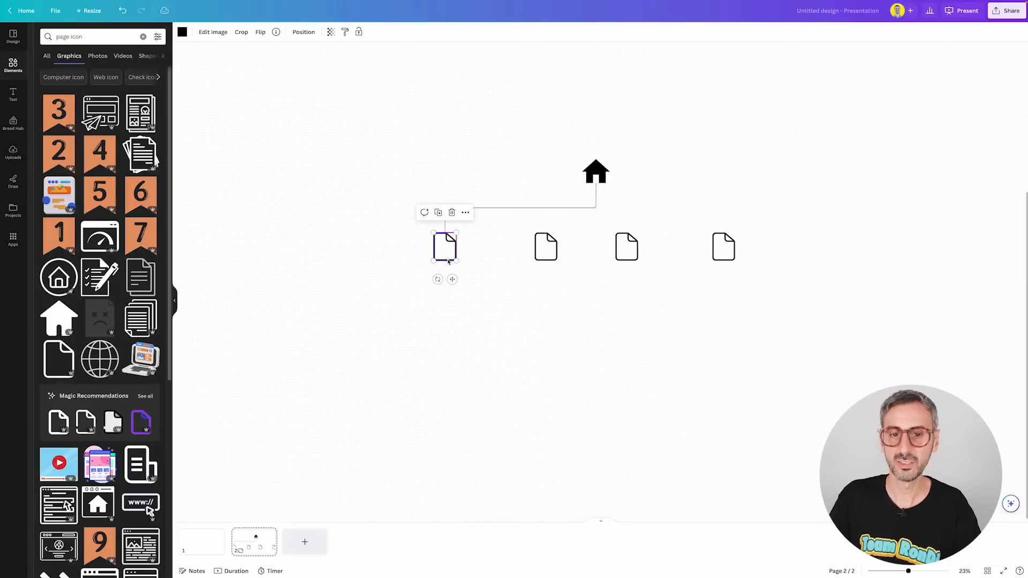
left_click(541, 200)
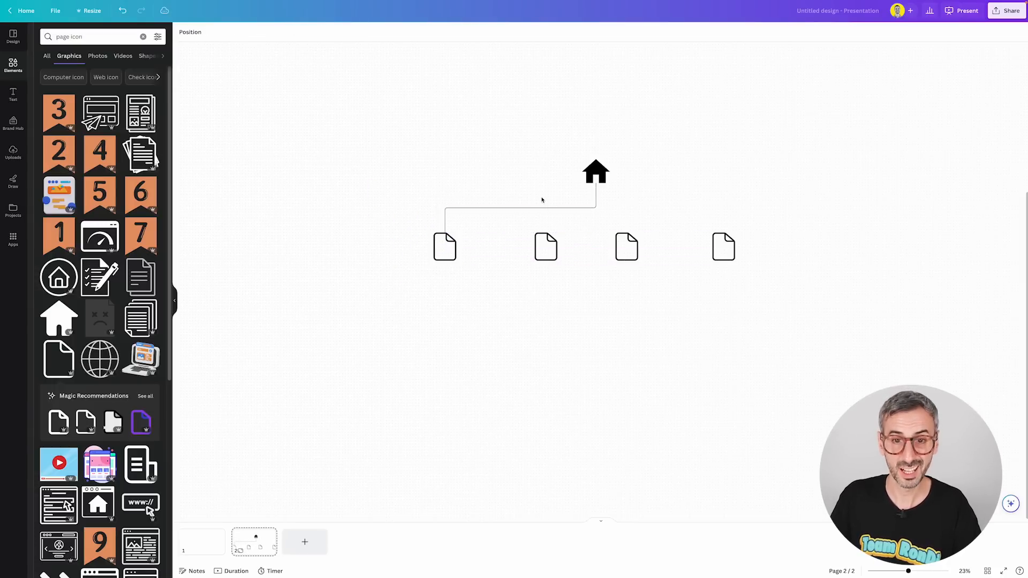
Step: Raise the elbowed connector's horizontal segment to the house's level and shift its vertical segment slightly toward the house
left_click(538, 208)
left_click_drag(520, 209, 522, 177)
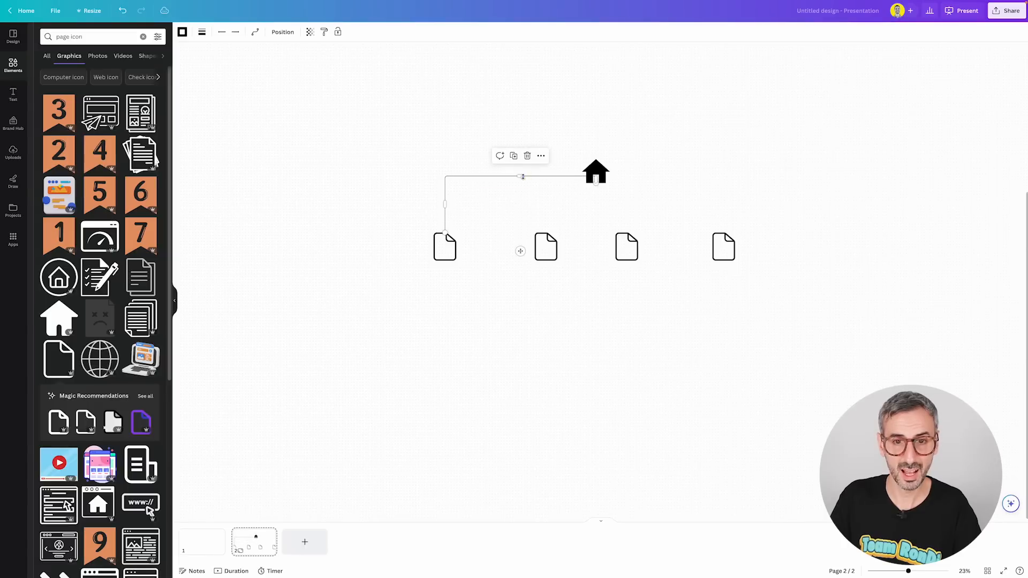
mouse_move(446, 203)
left_mouse_down()
mouse_move(477, 207)
mouse_move(466, 227)
mouse_move(461, 202)
left_mouse_up()
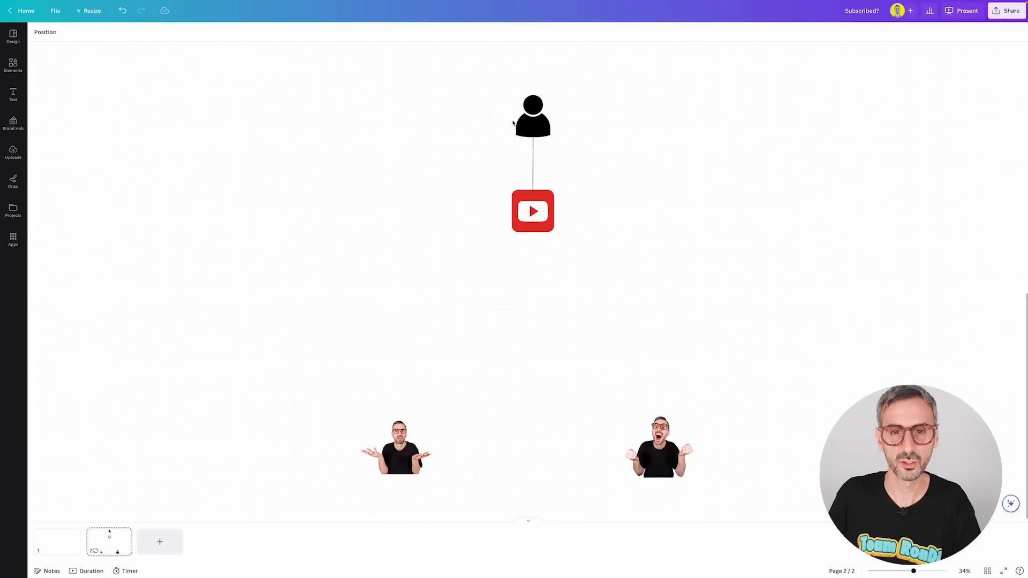
left_click(533, 119)
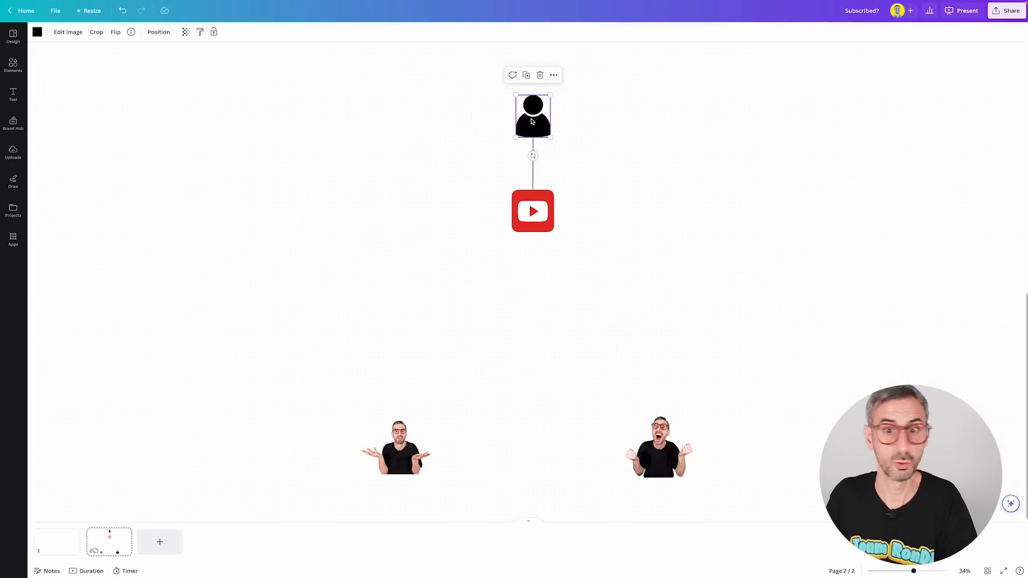
left_click(533, 221)
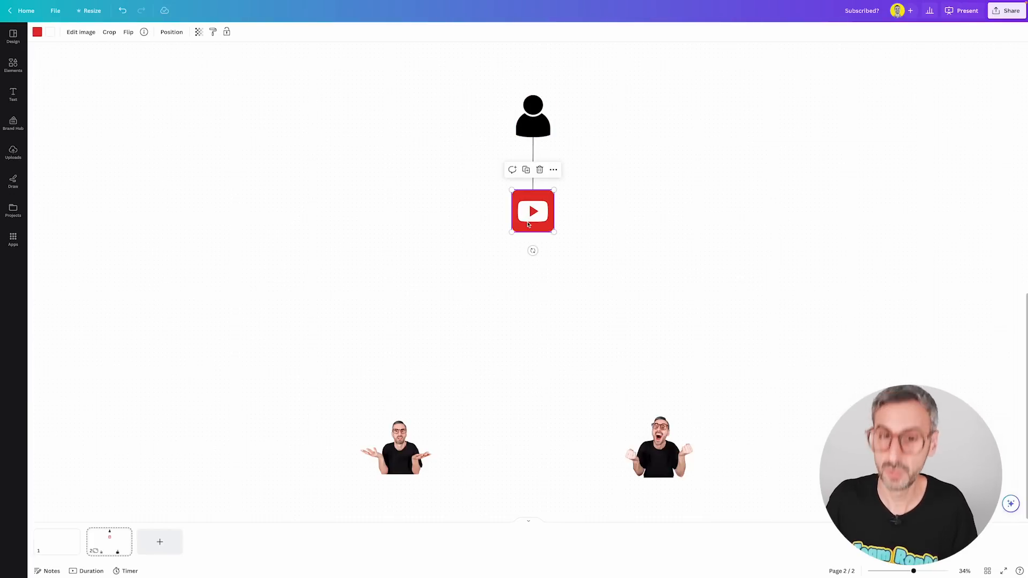
left_click(517, 284)
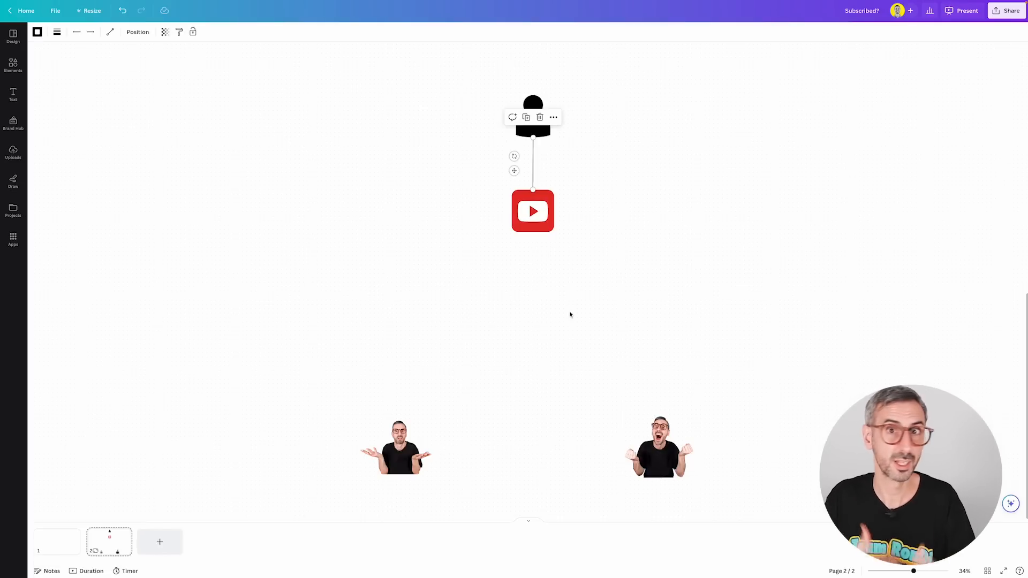
left_click(574, 316)
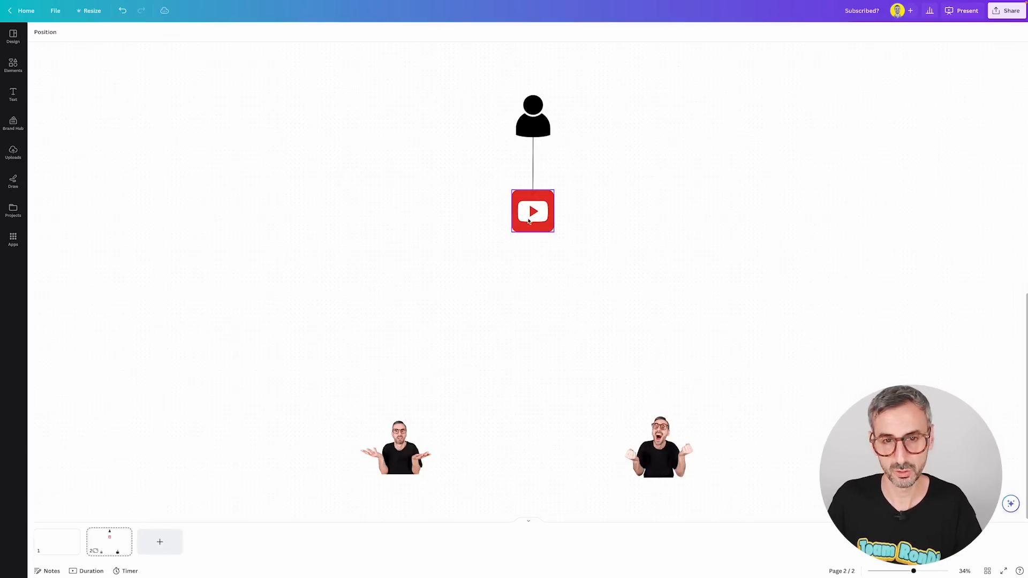
Step: Copy the line between the person and YouTube icons and attach the copy vertically below the YouTube icon
left_click_drag(425, 156, 559, 161)
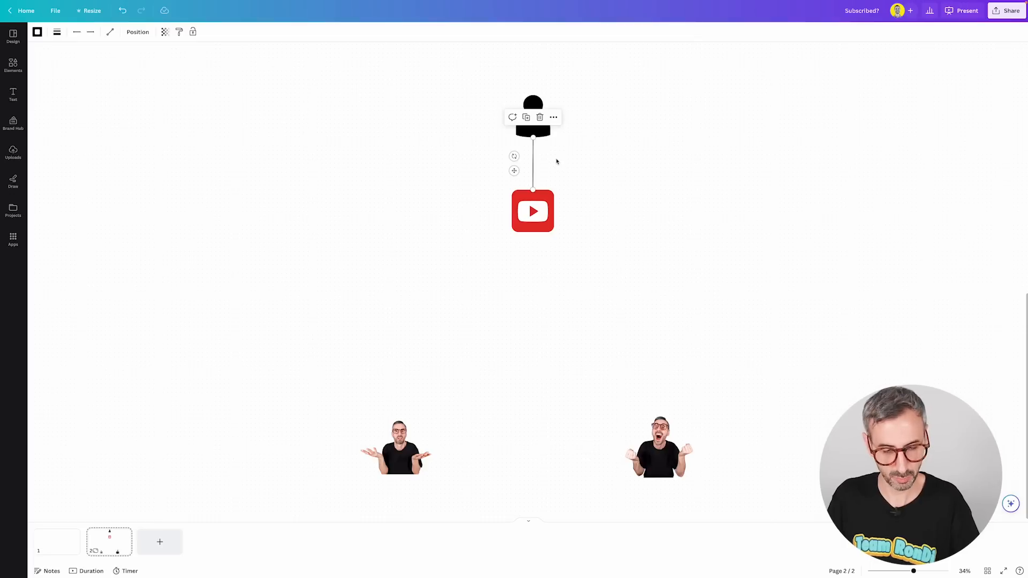
left_click(550, 329)
key("ctrl+v")
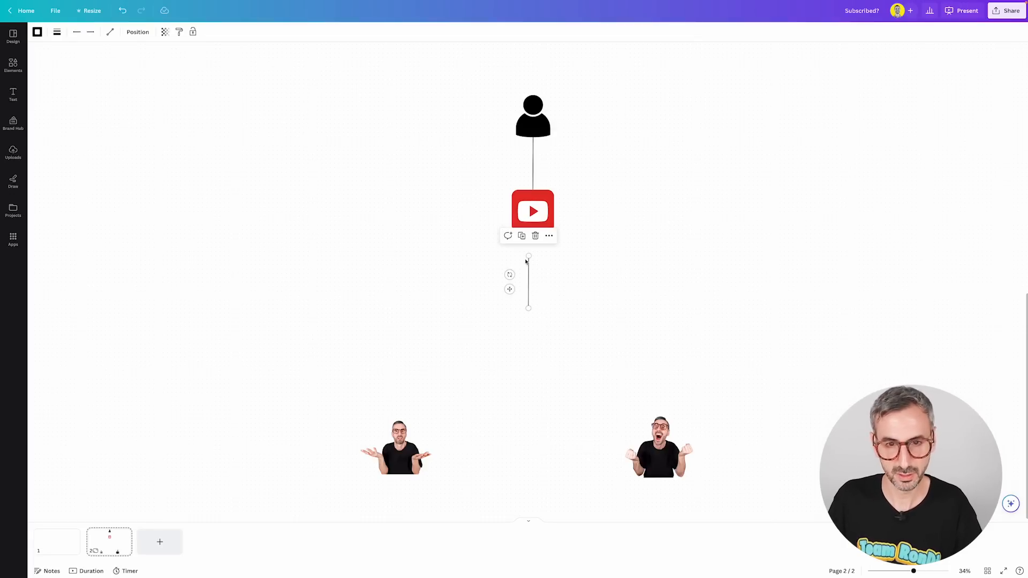
left_click_drag(526, 260, 533, 232)
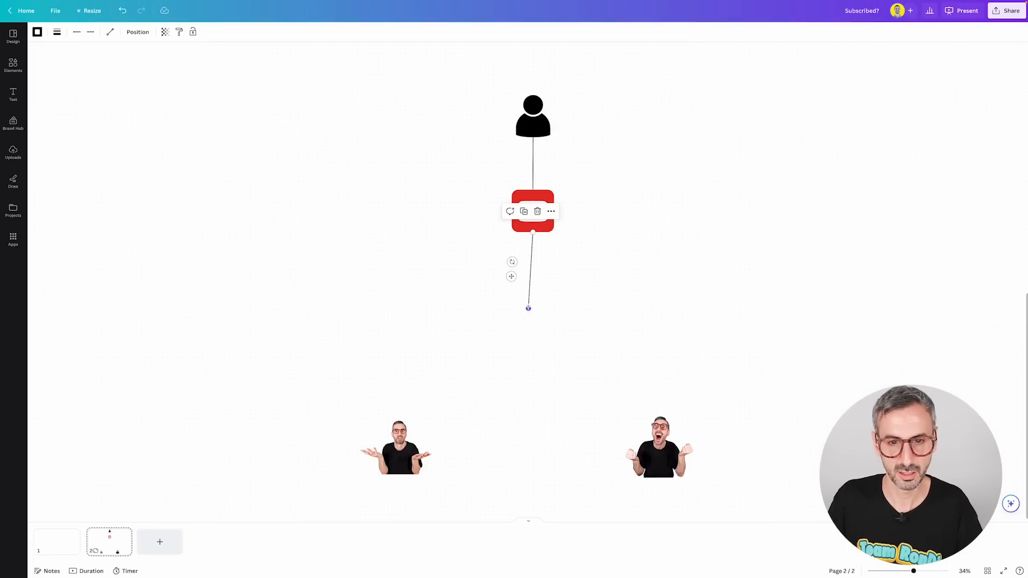
mouse_move(528, 309)
left_mouse_down()
mouse_move(530, 386)
mouse_move(533, 304)
left_mouse_up()
left_click(575, 312)
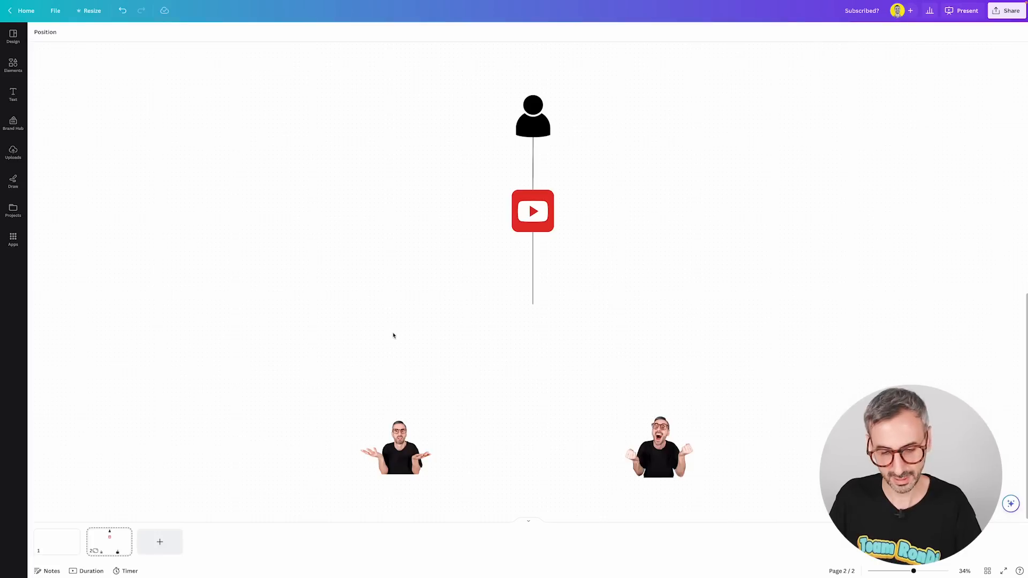
Step: Add a text box at the lower end of the new line and set its font size to 55
key("t")
left_click_drag(540, 304, 542, 328)
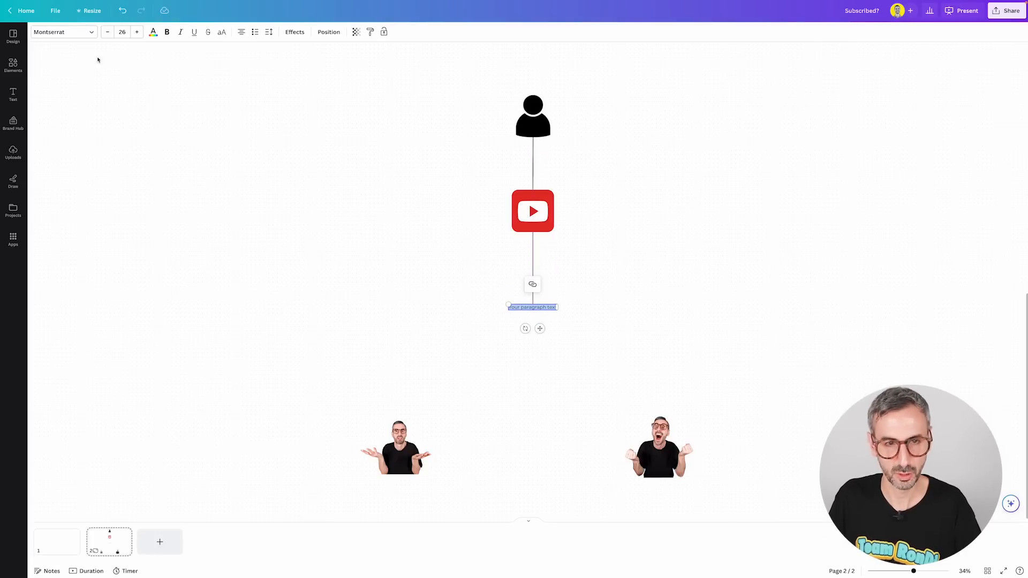
left_click(122, 32)
type("55")
key("Return")
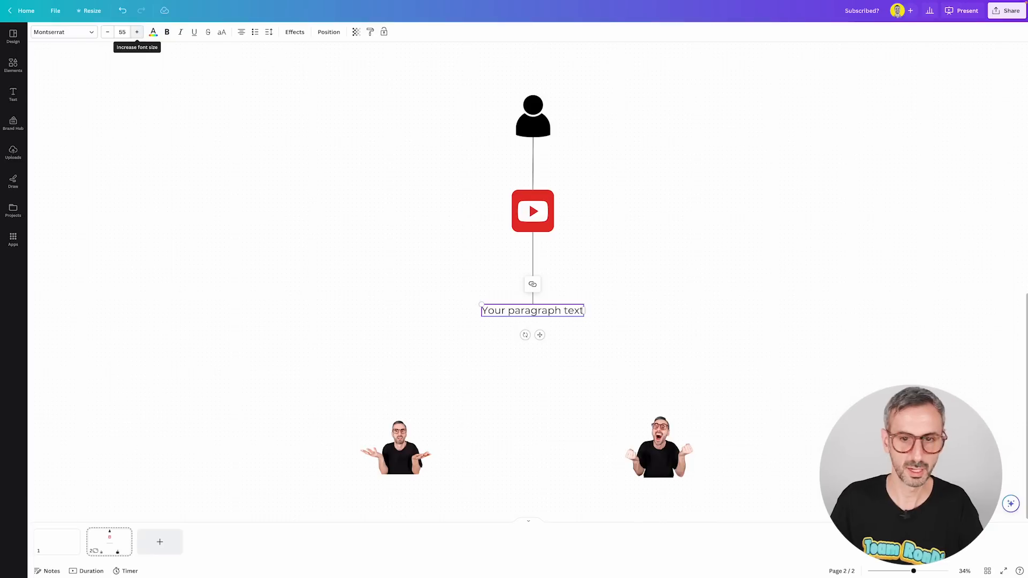
Step: Replace the placeholder text with "Subscribed?" and shift it slightly down to the end of the line below the YouTube icon
double_click(510, 311)
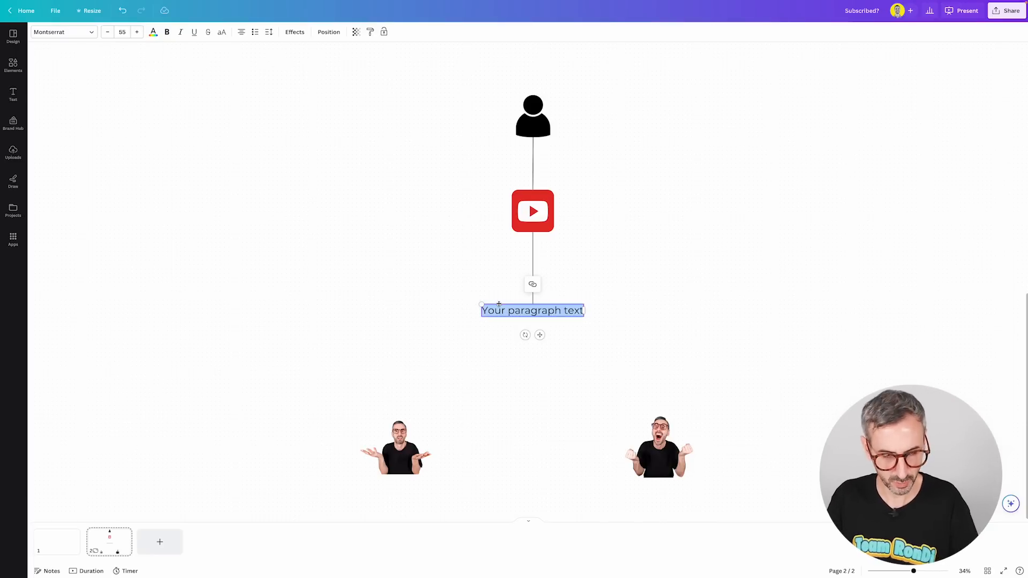
type("Subscribed?")
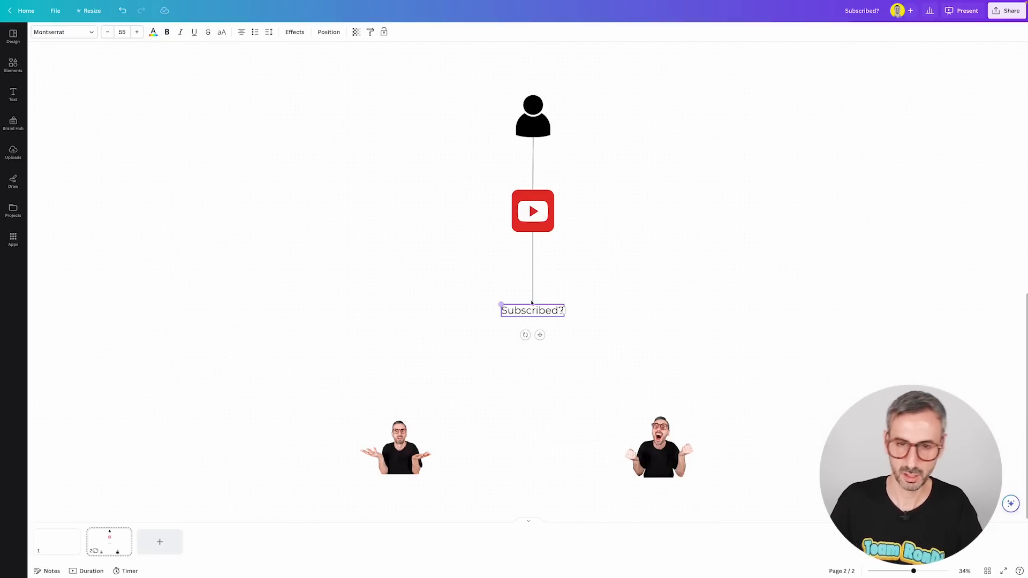
left_click(628, 307)
mouse_move(549, 311)
left_mouse_down()
mouse_move(548, 324)
mouse_move(533, 313)
left_mouse_up()
left_click(532, 273)
left_click(535, 364)
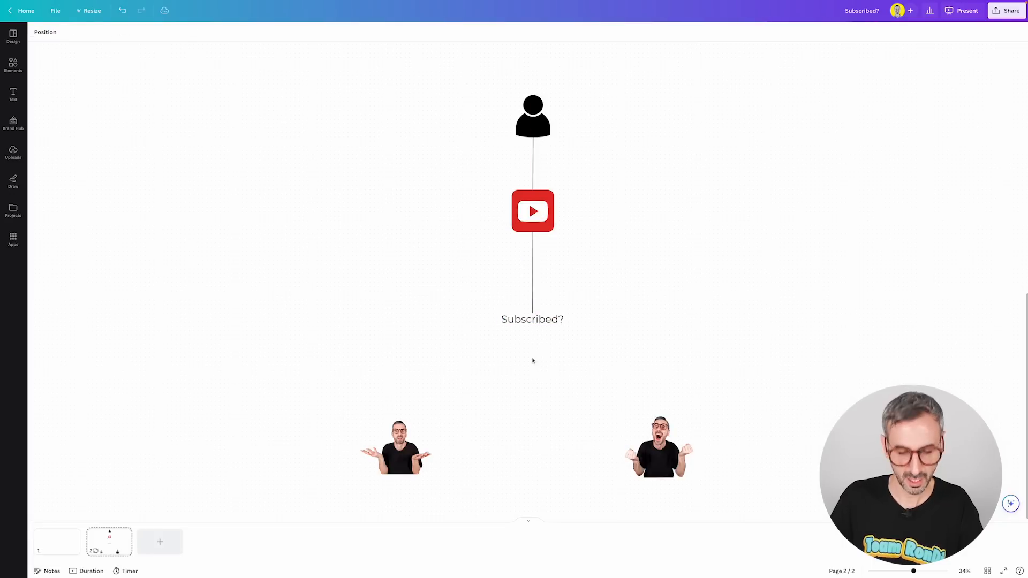
Step: Add a new line and run it as a short vertical segment downward from the bottom of the "Subscribed?" text
key("l")
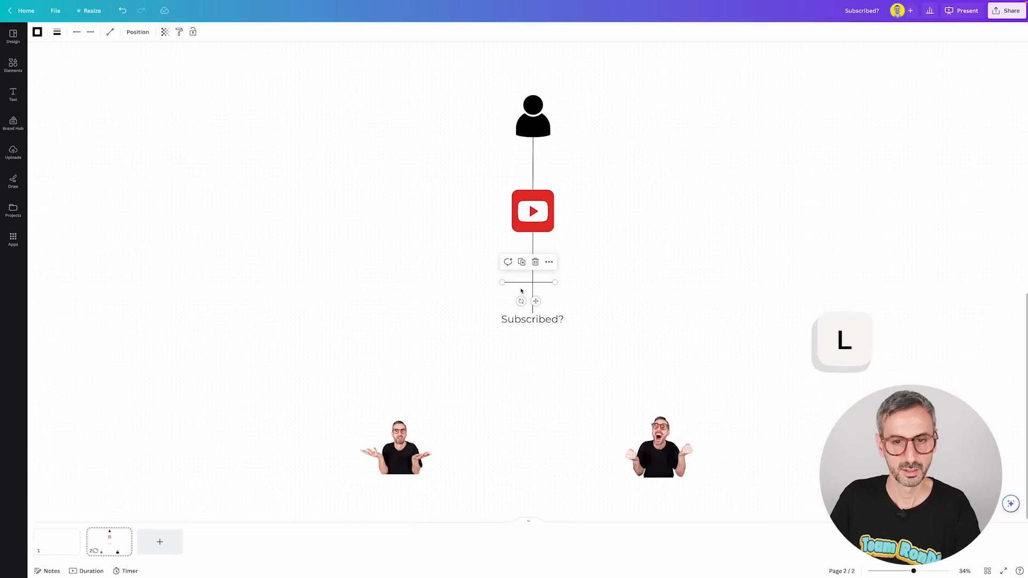
left_click_drag(534, 298, 533, 325)
left_click_drag(428, 325, 532, 353)
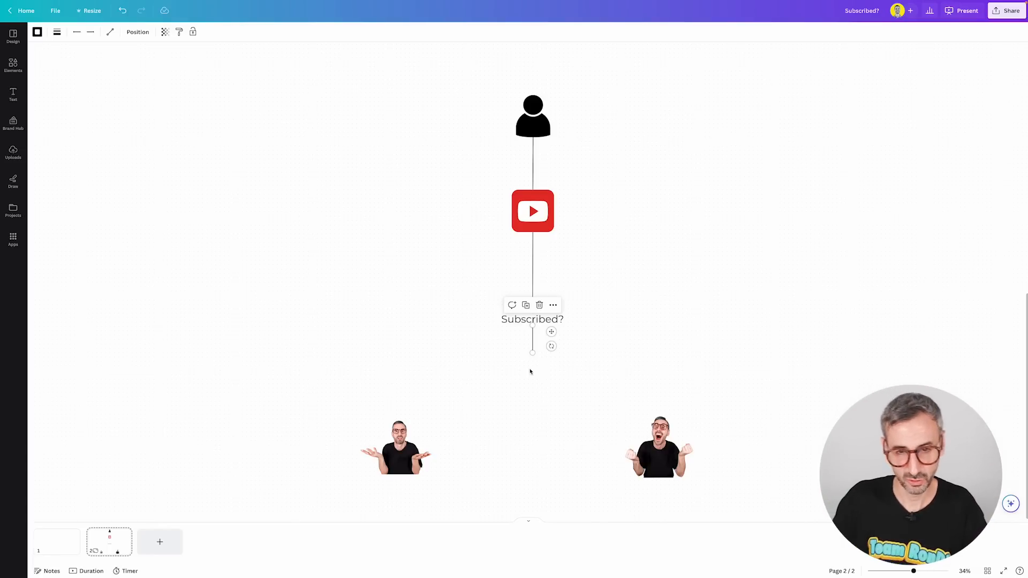
left_click(236, 128)
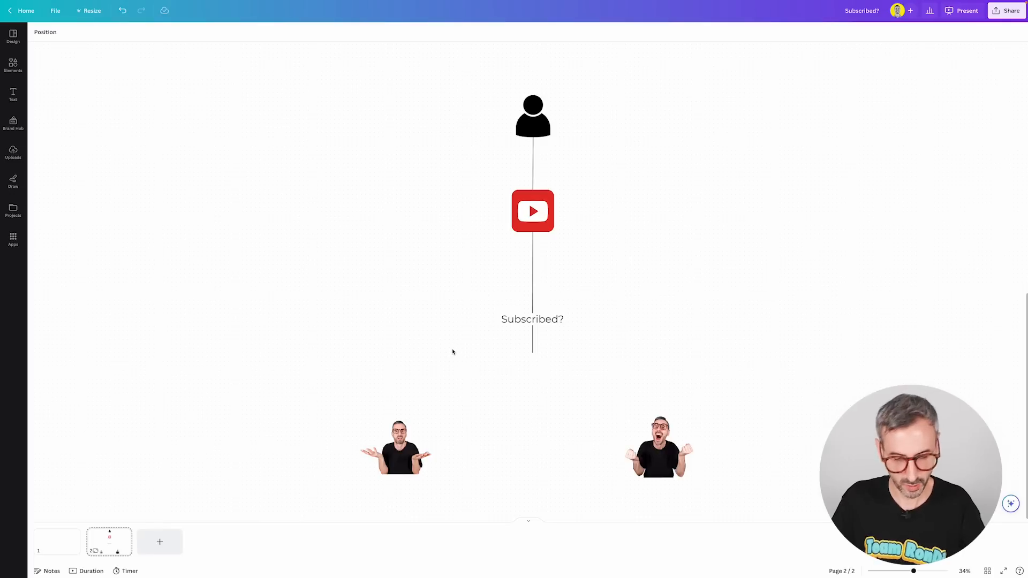
Step: Add an Elbowed line connecting the lower end of the short vertical line to the top of the shrugging man's picture
key("l")
left_click_drag(517, 286, 286, 321)
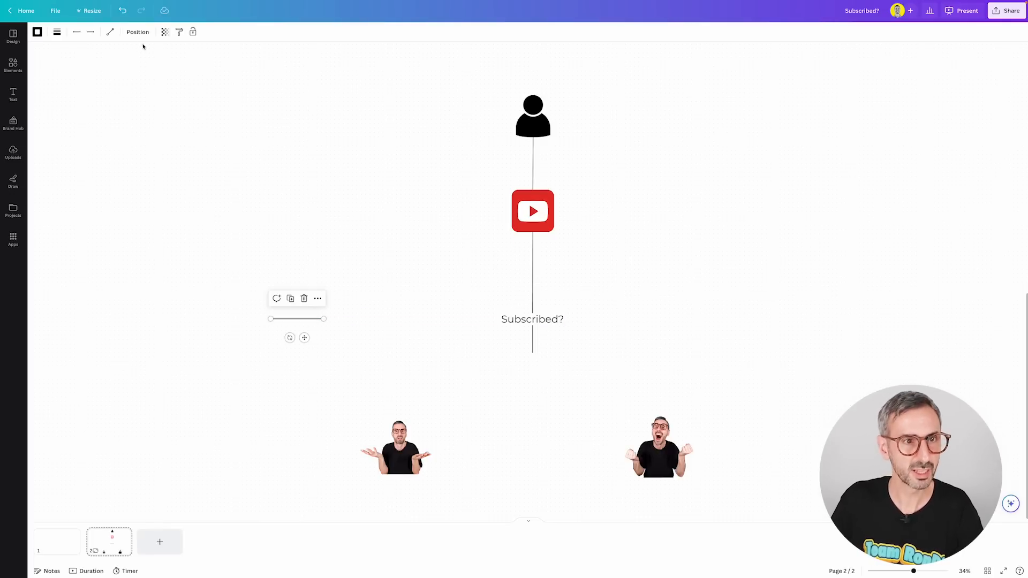
left_click(110, 32)
left_click(132, 69)
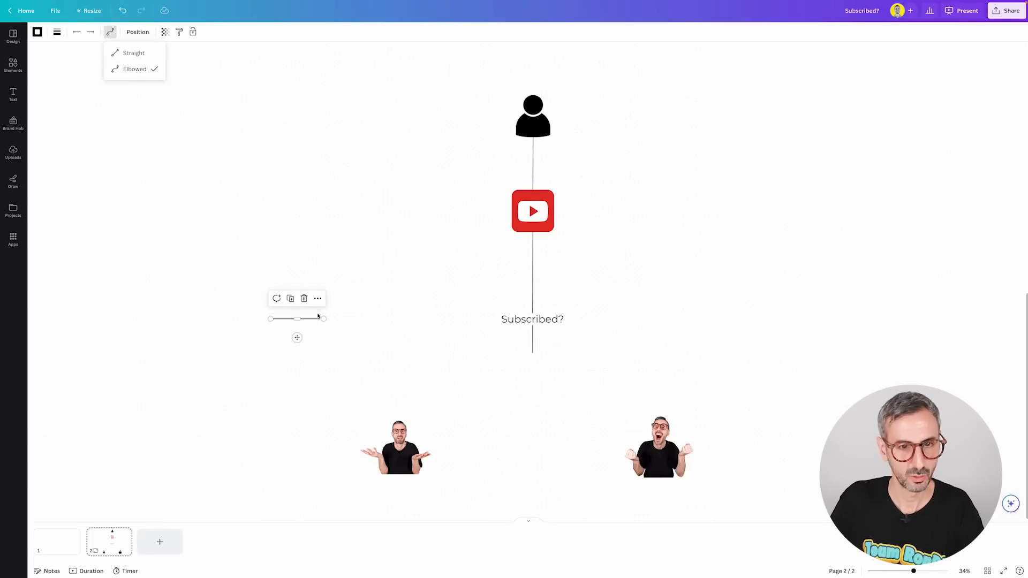
left_click_drag(323, 318, 533, 353)
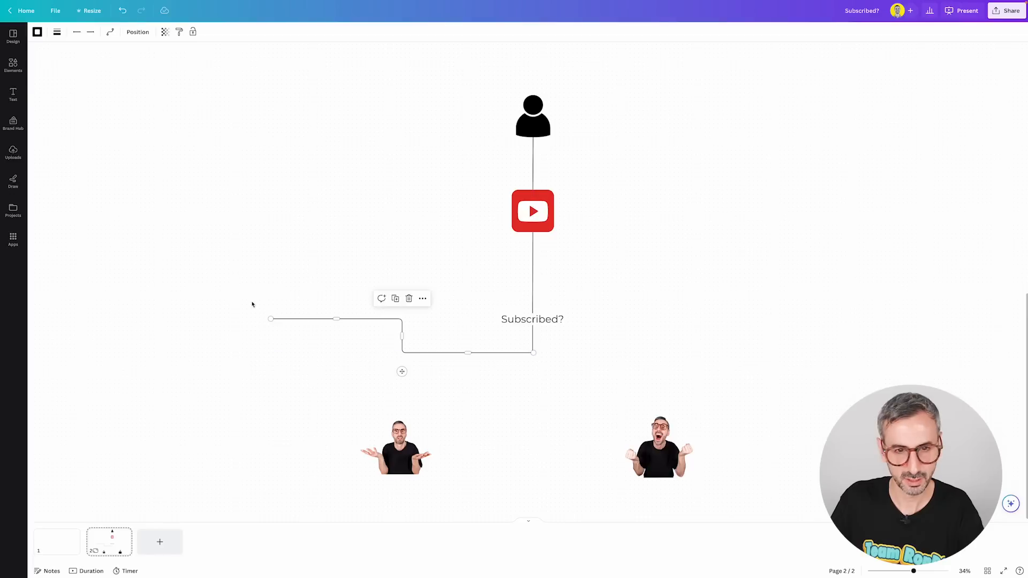
left_click_drag(270, 318, 396, 418)
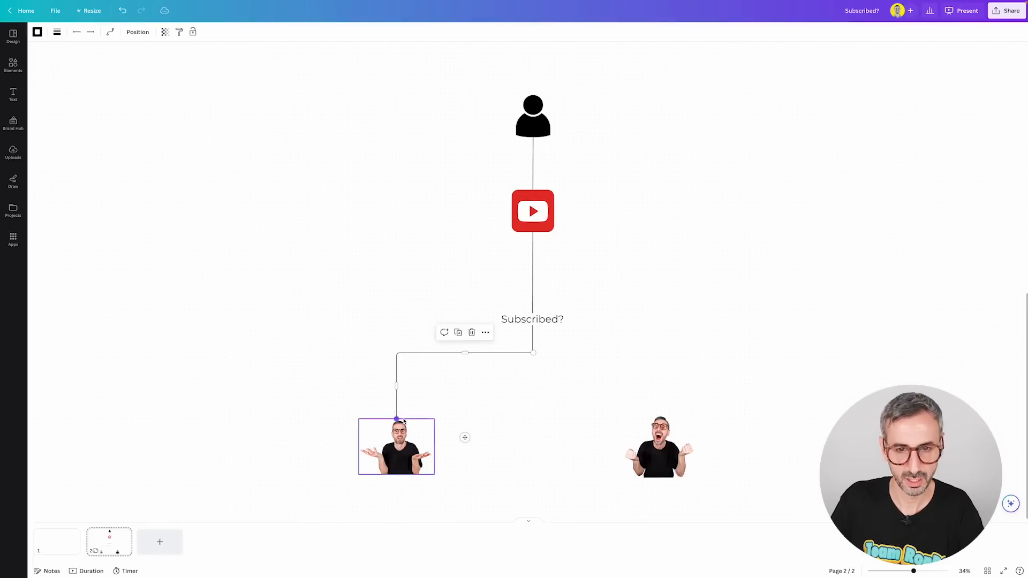
left_click(462, 357)
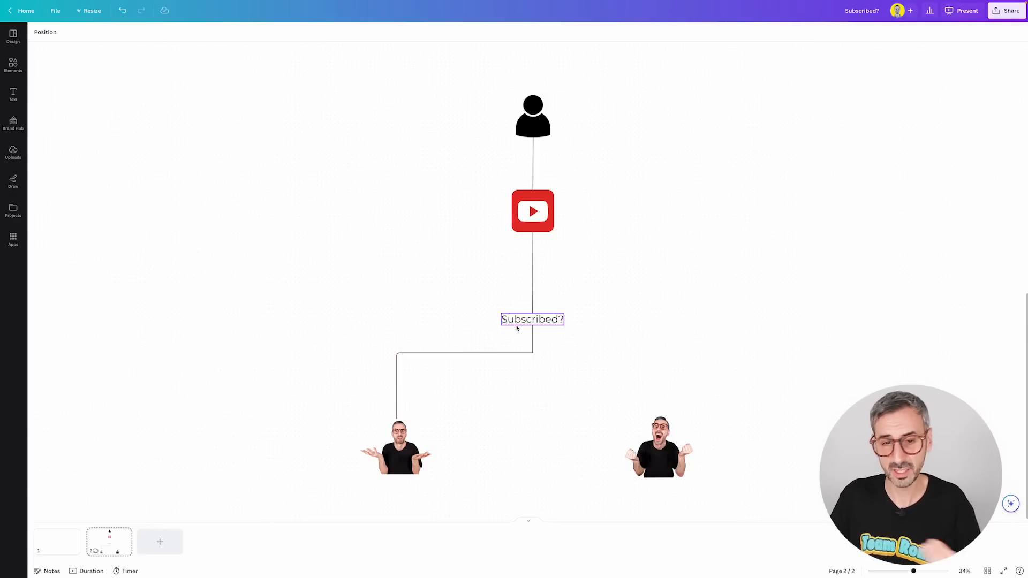
Step: Label the elbowed line to the shrugging man "No" at font size 55 and slide the label slightly toward the centre
left_click(467, 353)
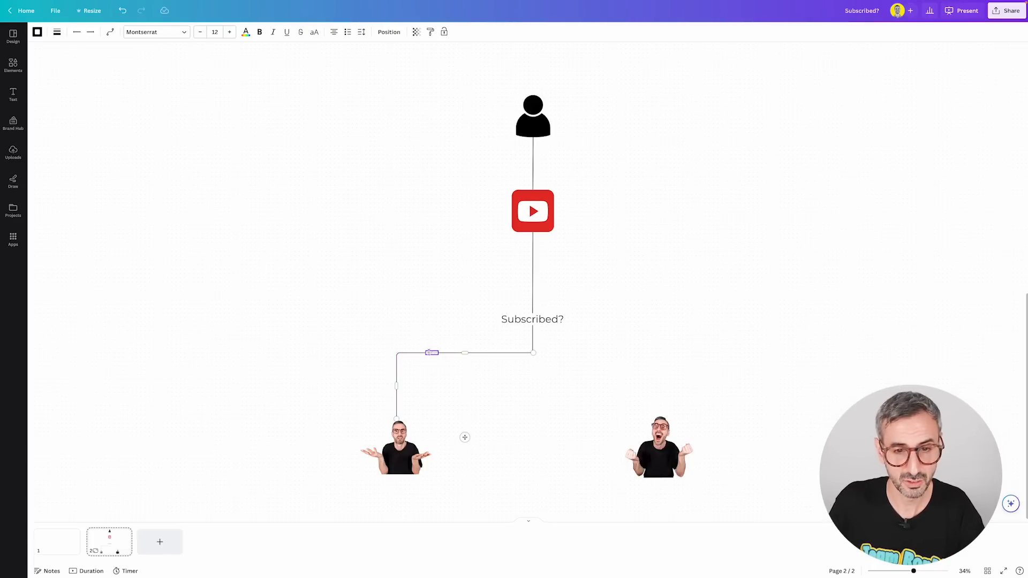
left_click(214, 32)
type("55")
key("Return")
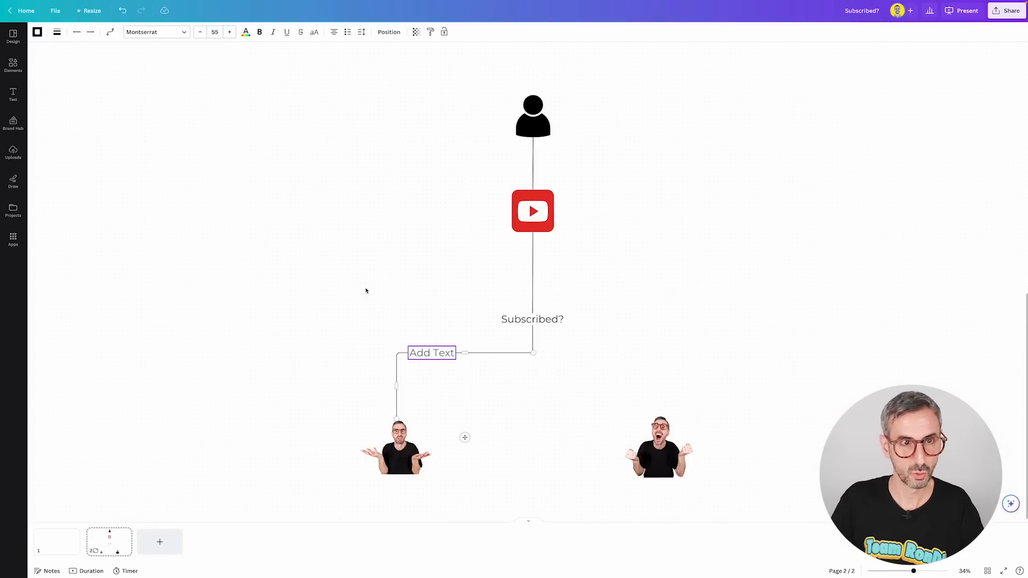
left_click(441, 353)
type("No")
left_click(376, 221)
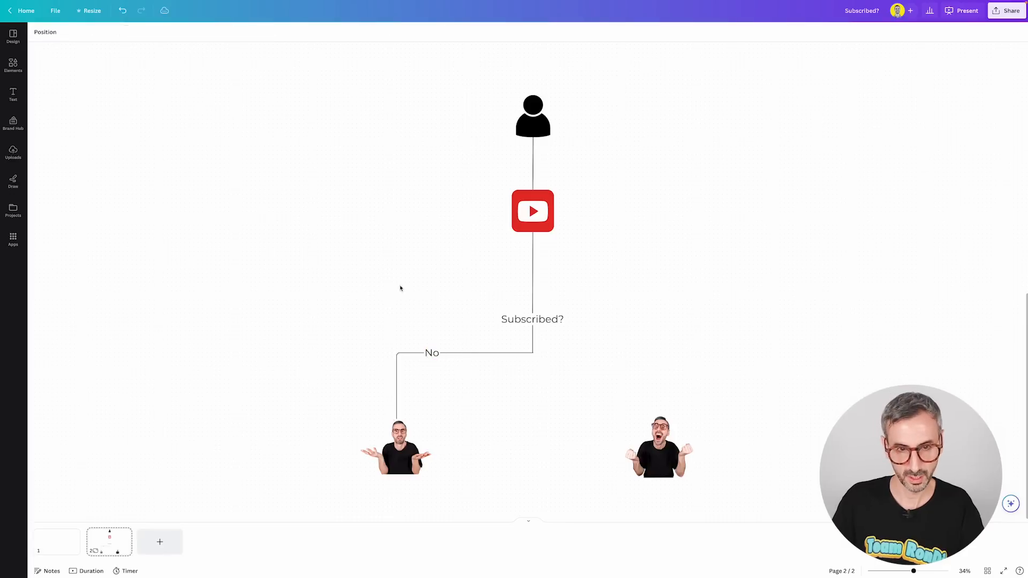
mouse_move(432, 354)
left_mouse_down()
mouse_move(503, 351)
mouse_move(411, 352)
mouse_move(395, 367)
mouse_move(395, 394)
mouse_move(393, 358)
mouse_move(442, 352)
left_mouse_up()
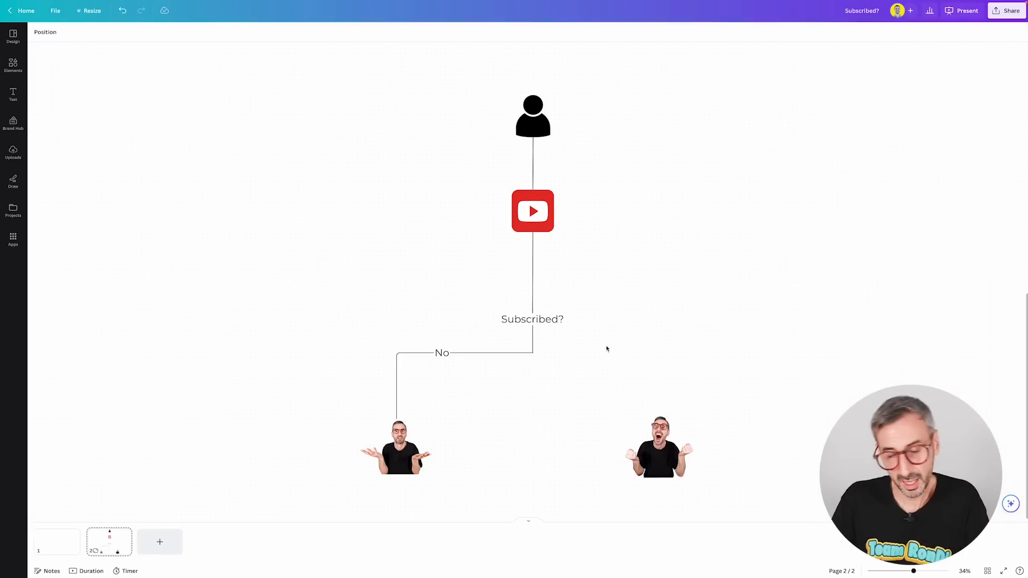
Step: Add another Elbowed line from the lower end of the short vertical line to the top of the excited man's picture
key("l")
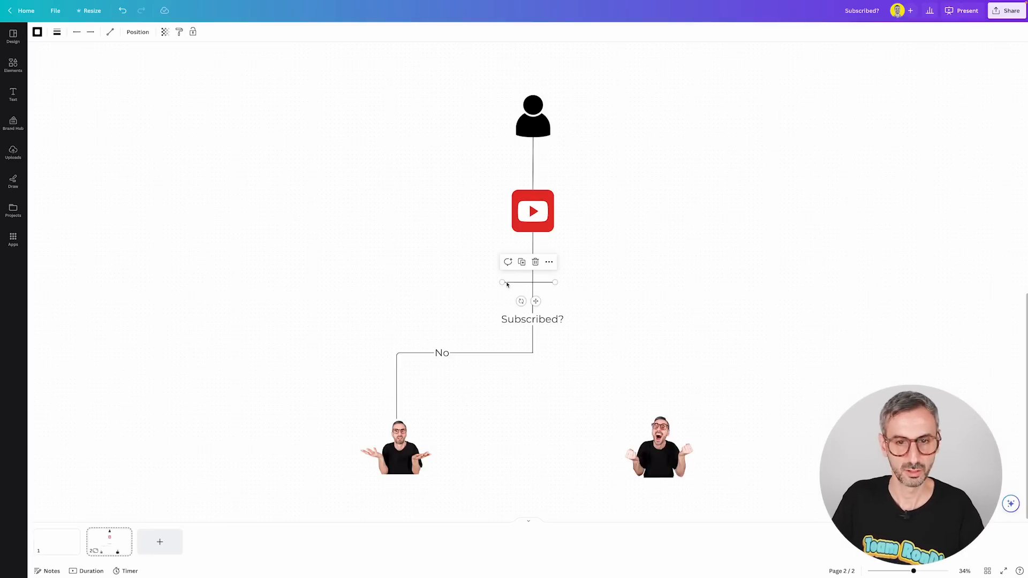
left_click_drag(507, 284, 532, 351)
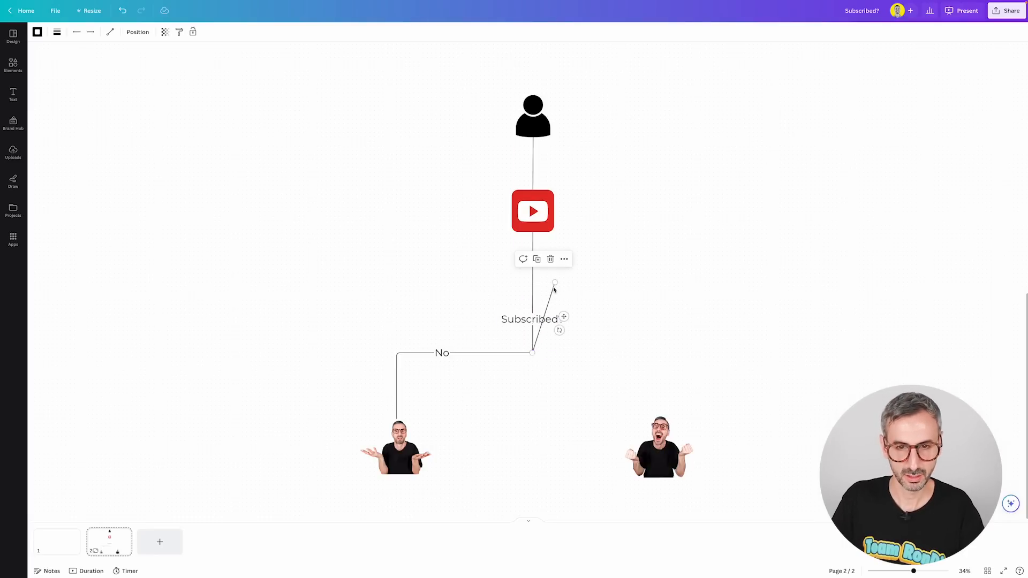
left_click_drag(554, 288, 594, 352)
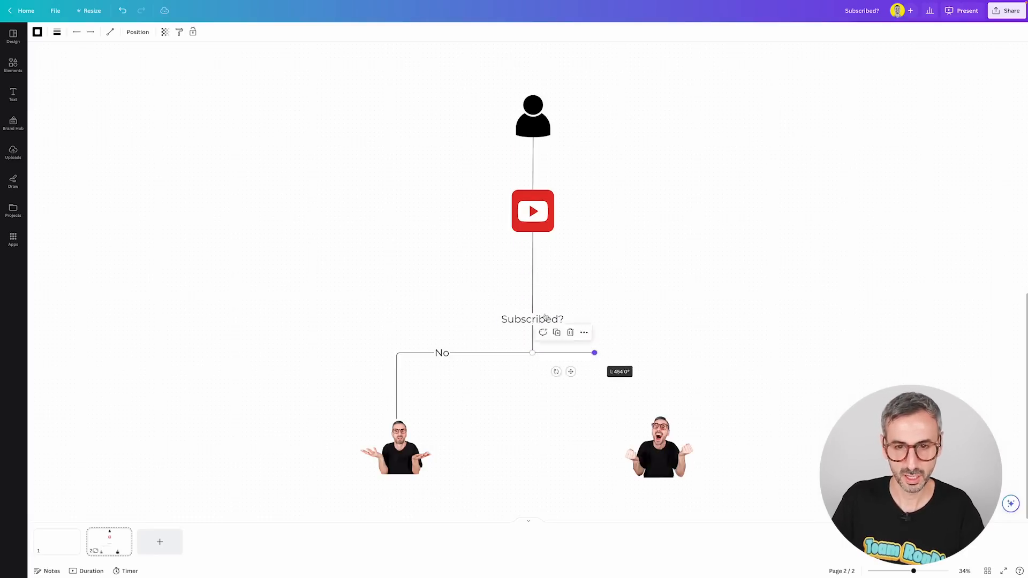
left_click(110, 32)
left_click(134, 69)
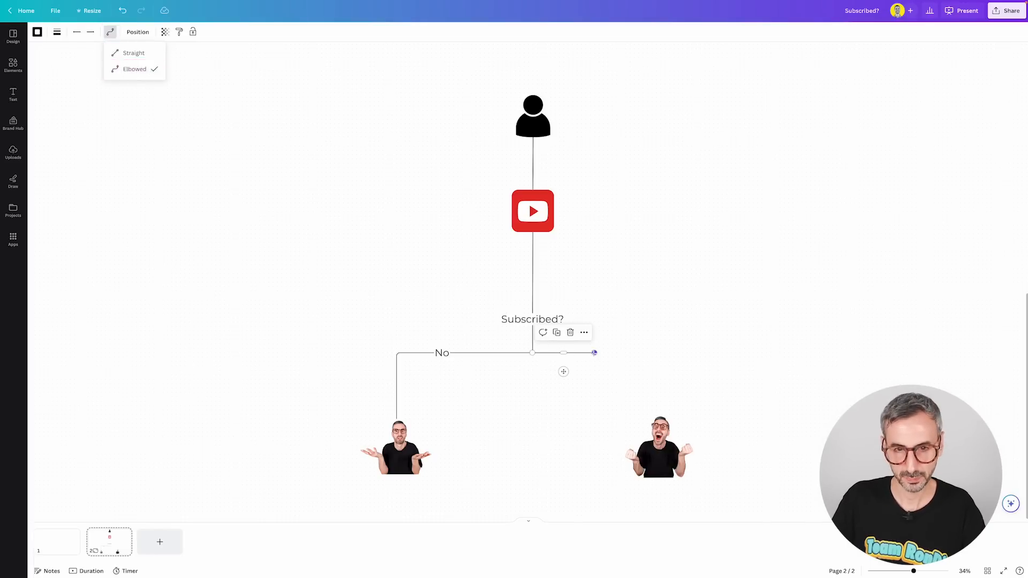
left_click_drag(594, 352, 660, 352)
left_click_drag(595, 353, 595, 353)
left_click_drag(659, 353, 660, 415)
Step: Label the elbowed line to the excited man "Yes" at font size 55 and slide the label to the middle of its horizontal segment
double_click(604, 354)
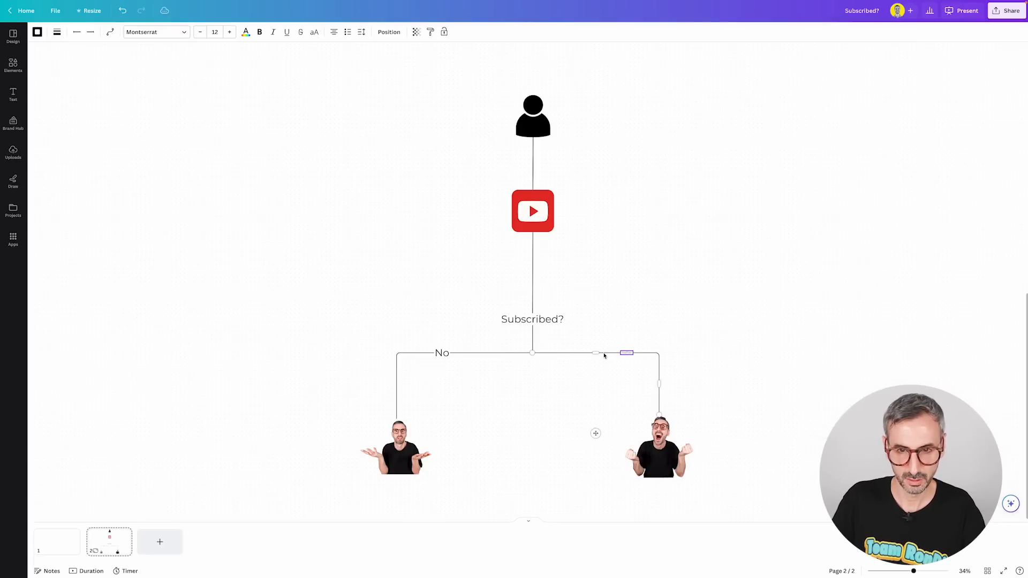
left_click(215, 32)
type("55")
key("Return")
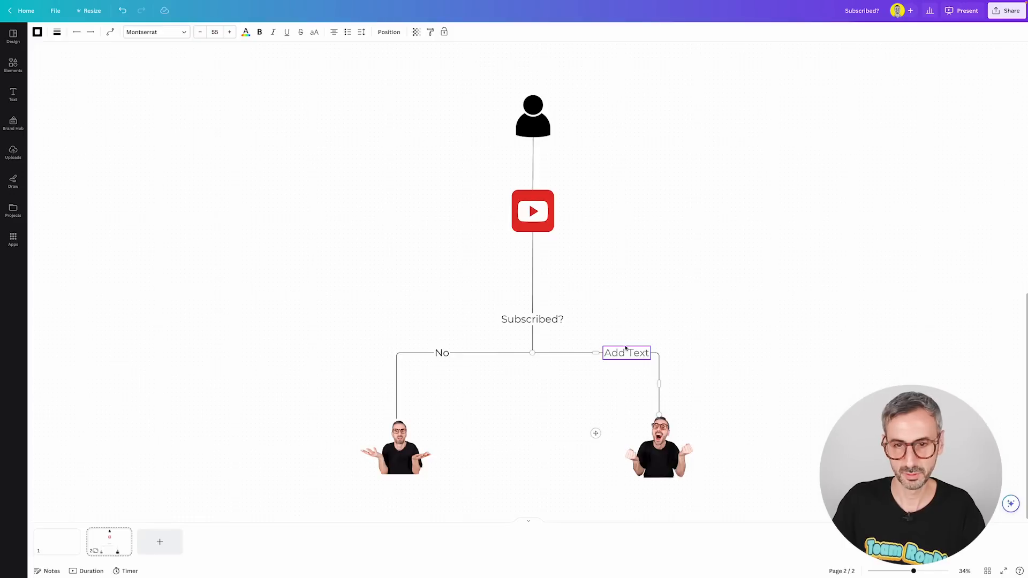
type("Yes")
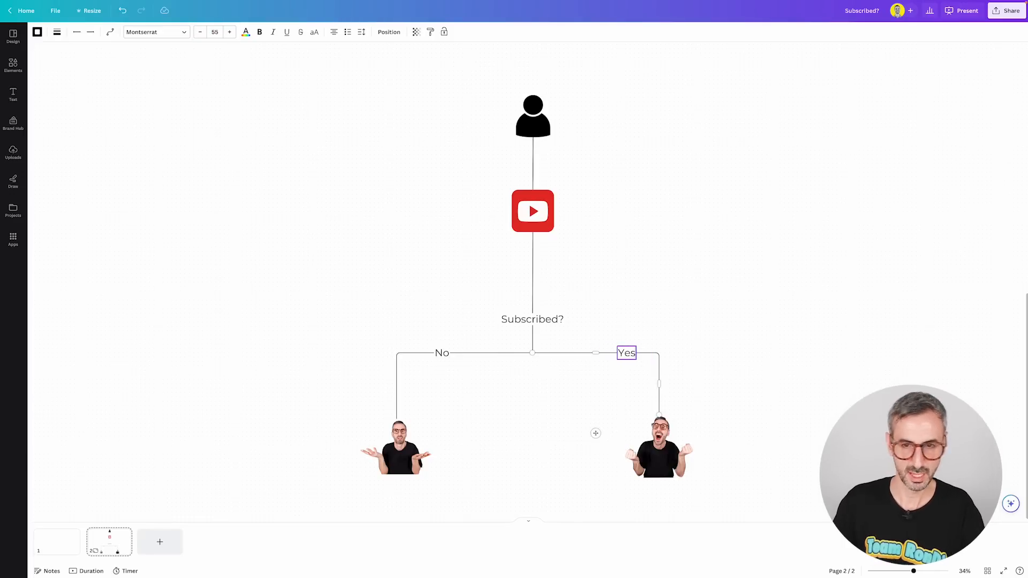
left_click(615, 385)
left_click_drag(629, 354, 598, 349)
left_click(673, 310)
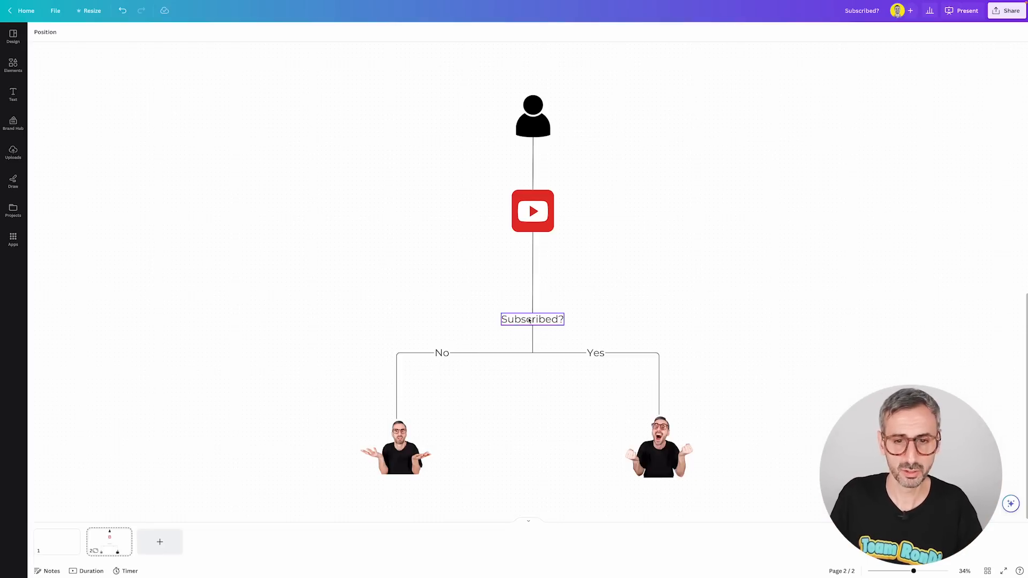
Step: Move the "Subscribed?" text up to about midway along the vertical line between the YouTube icon and the branching point
left_click_drag(530, 319, 528, 277)
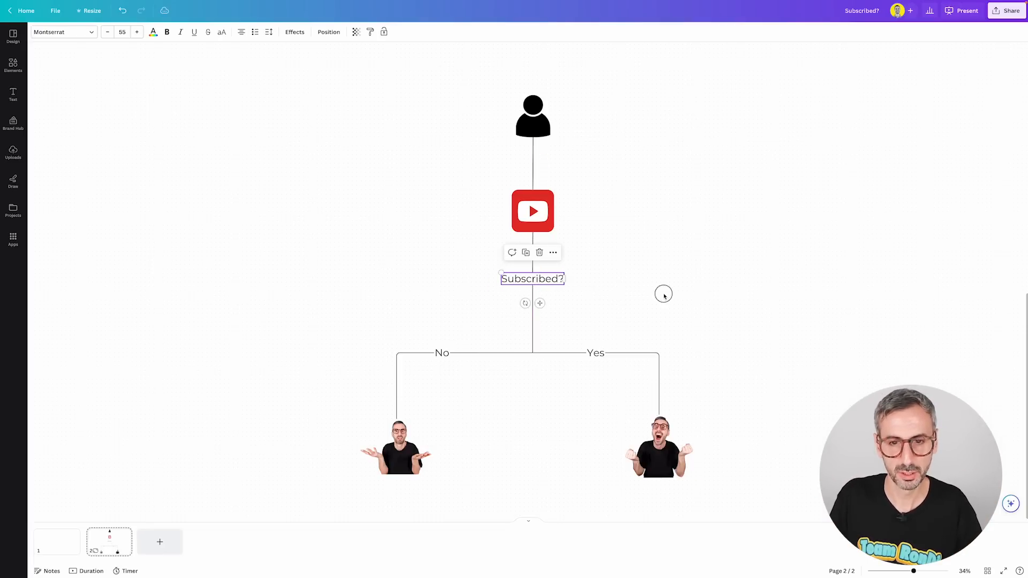
left_click(660, 306)
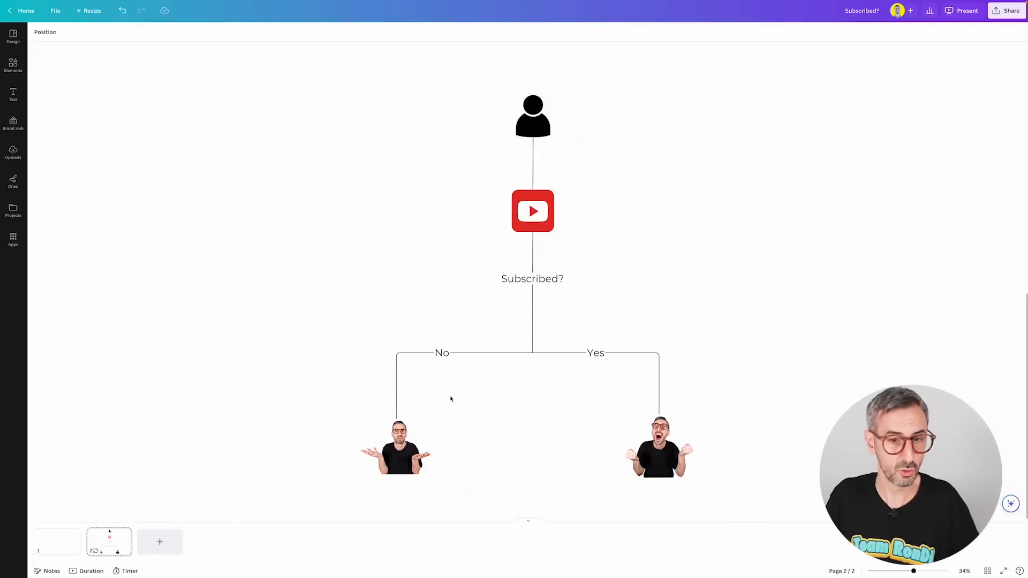
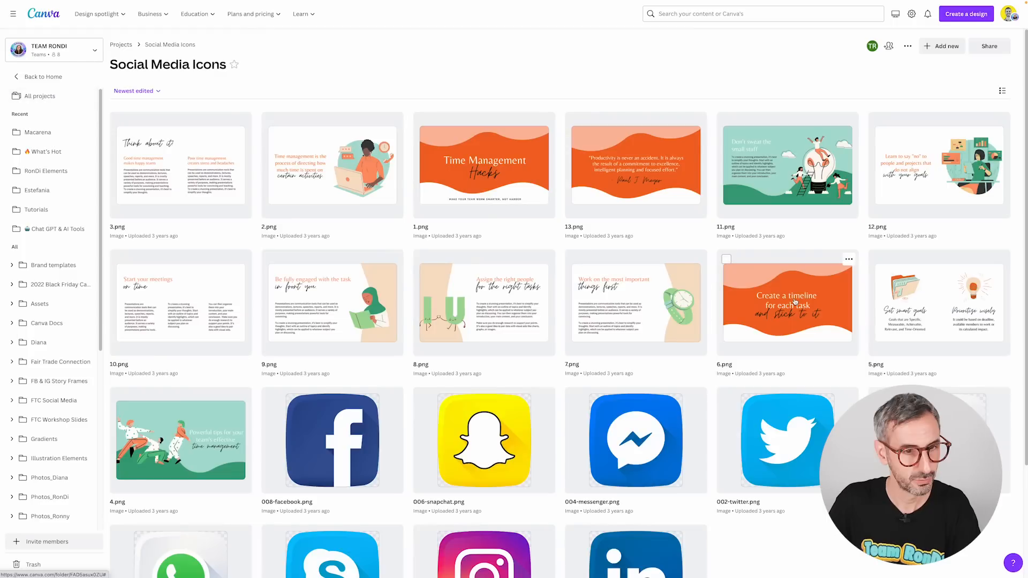
Step: Select the Facebook, Snapchat, Messenger, Twitter and YouTube images together in the Social Media Icons folder
scroll(355, 87, "down", 1)
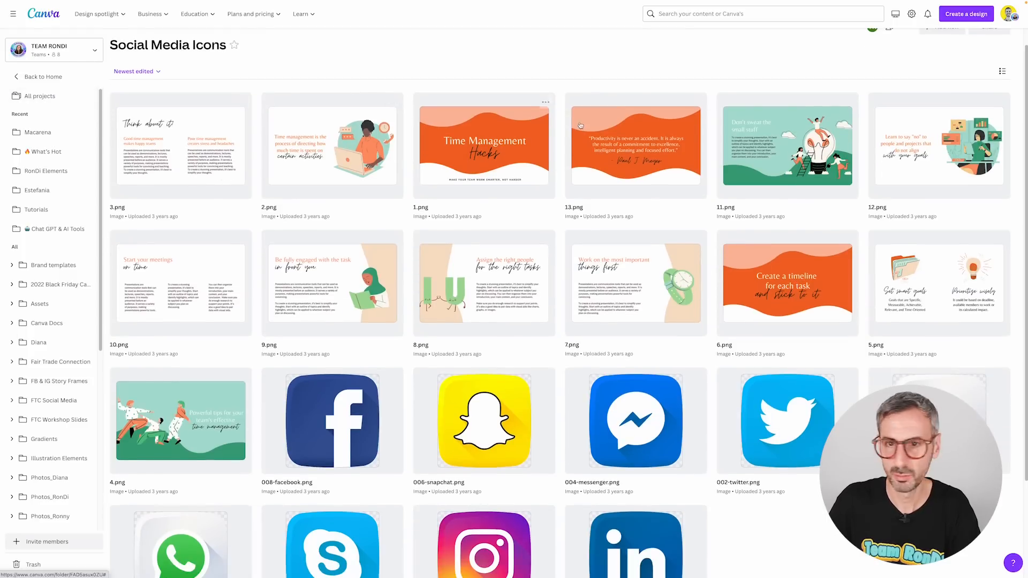
scroll(315, 301, "down", 2)
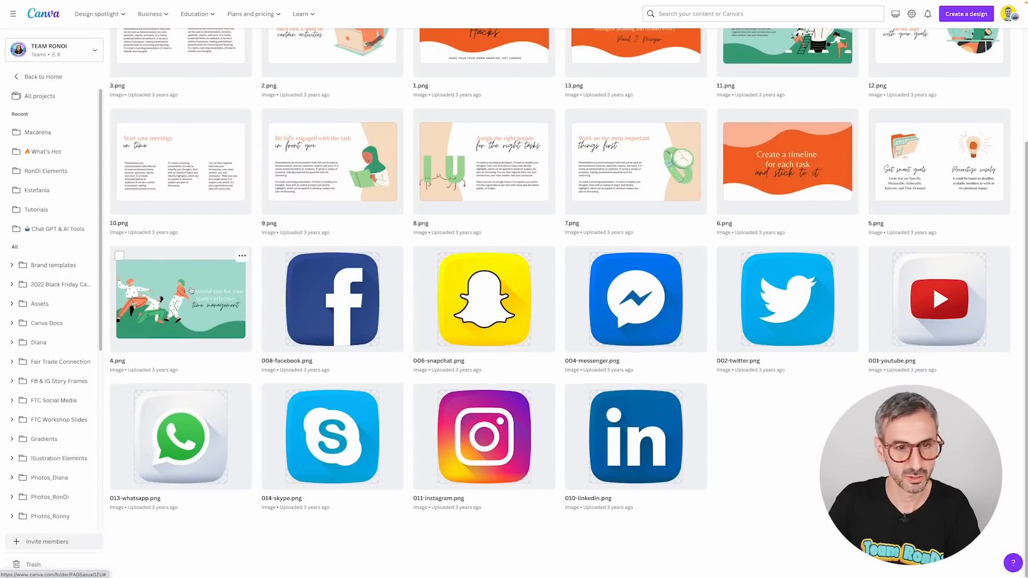
left_click(271, 257)
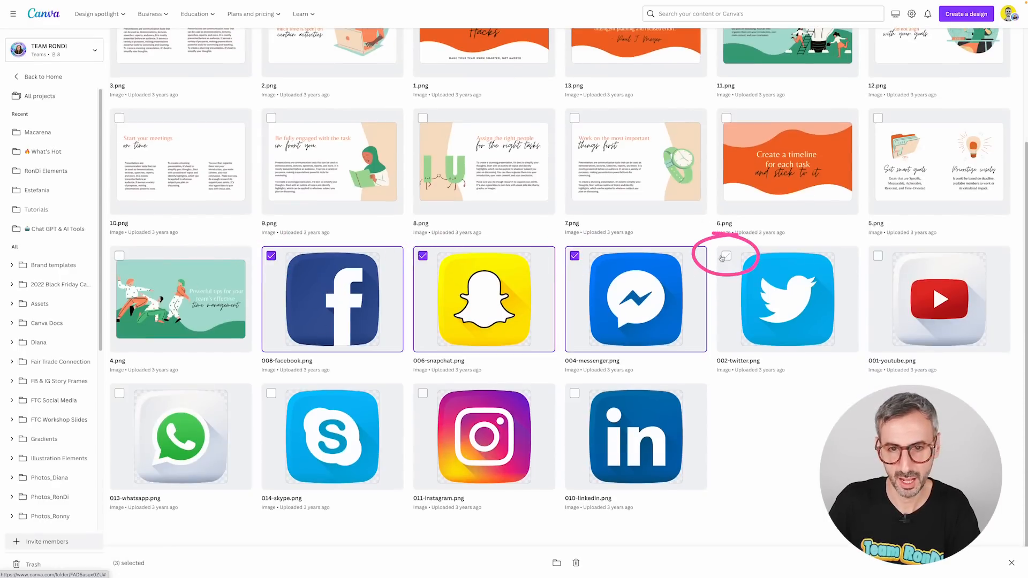
left_click(878, 256)
left_click_drag(797, 309, 652, 343)
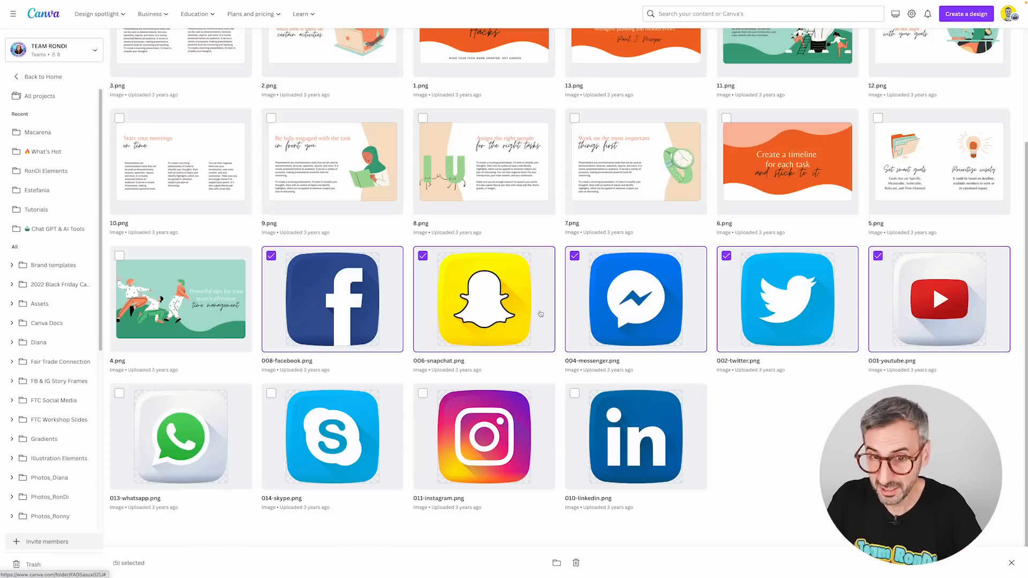
Step: Add the Skype and Instagram images to the multiple selection in the Social Media Icons folder
left_click(307, 400)
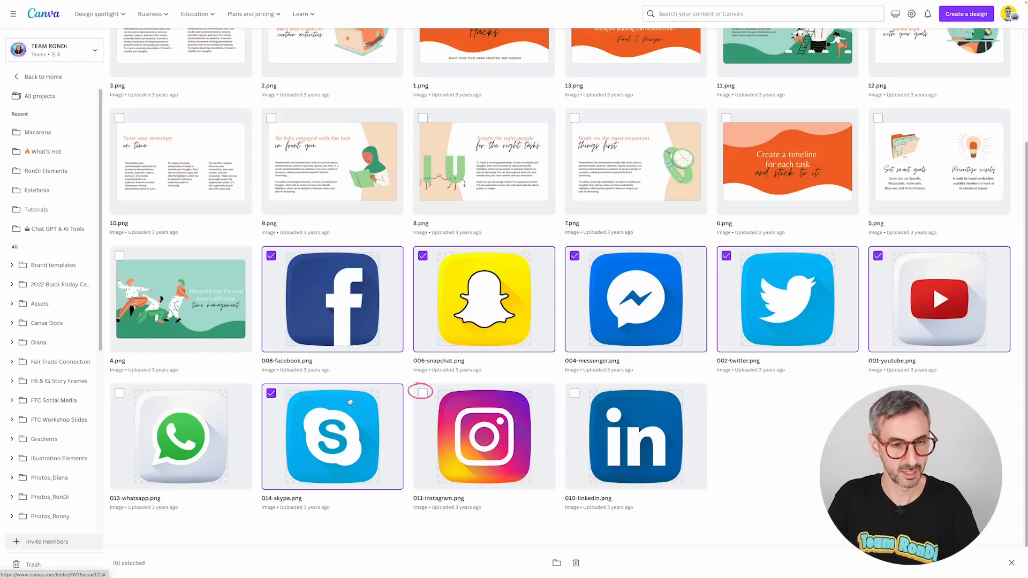
left_click(428, 397)
left_click_drag(429, 397, 503, 308)
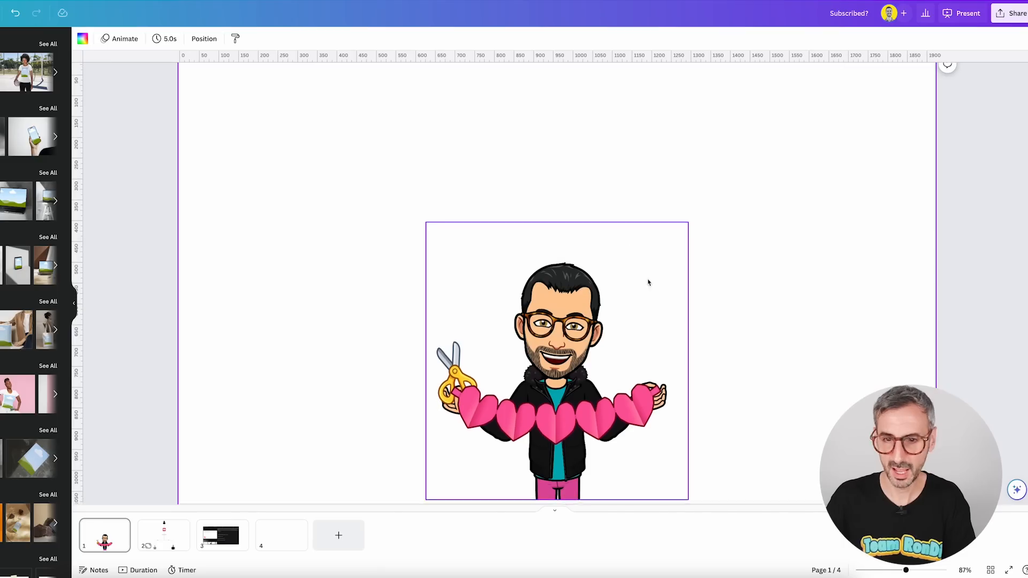
Step: Select the cartoon man's picture on page 1 and open the Mockups app from its photo editing options
mouse_move(582, 366)
left_mouse_down()
mouse_move(633, 378)
mouse_move(587, 373)
left_mouse_up()
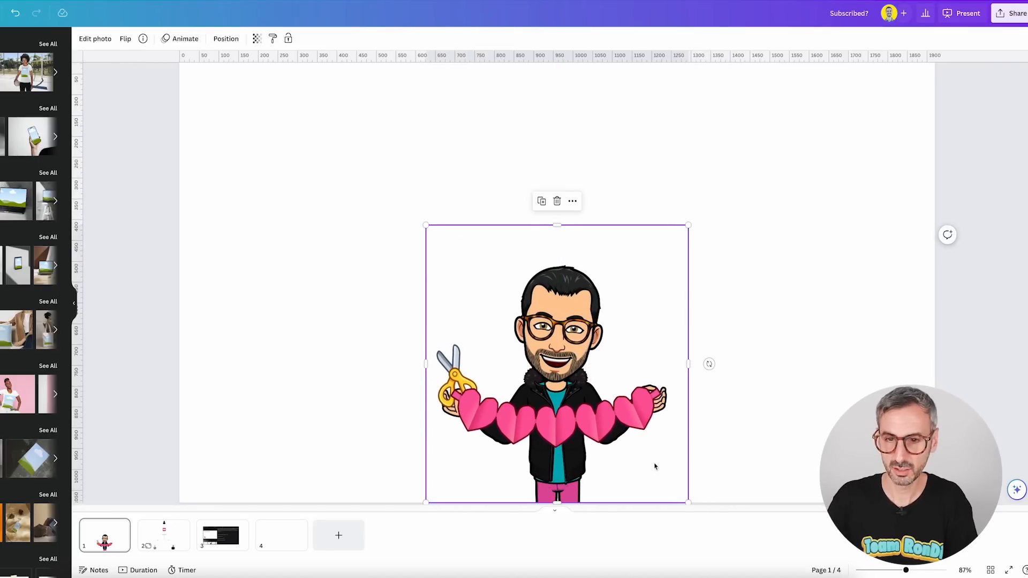
left_click(94, 39)
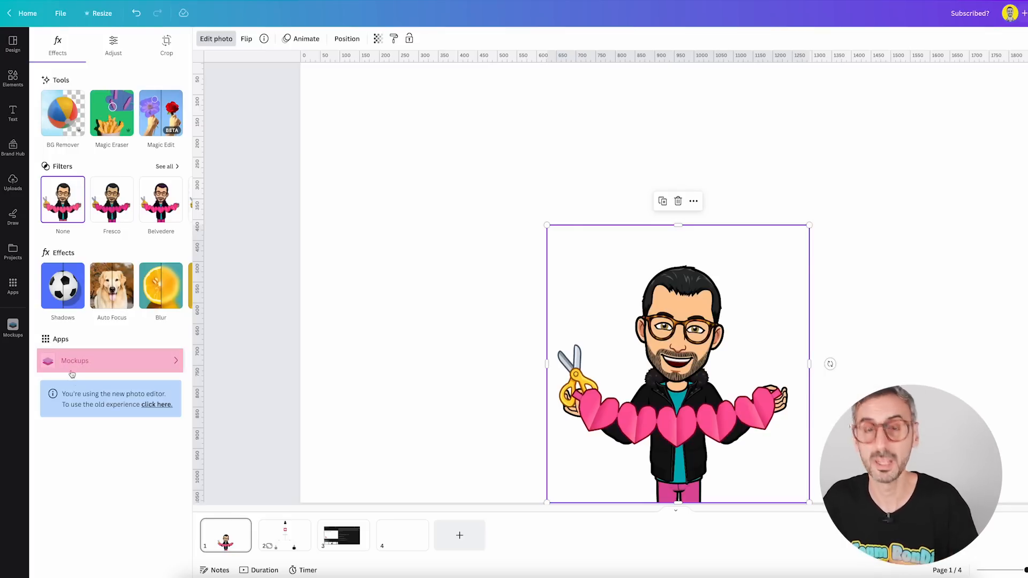
left_click(70, 368)
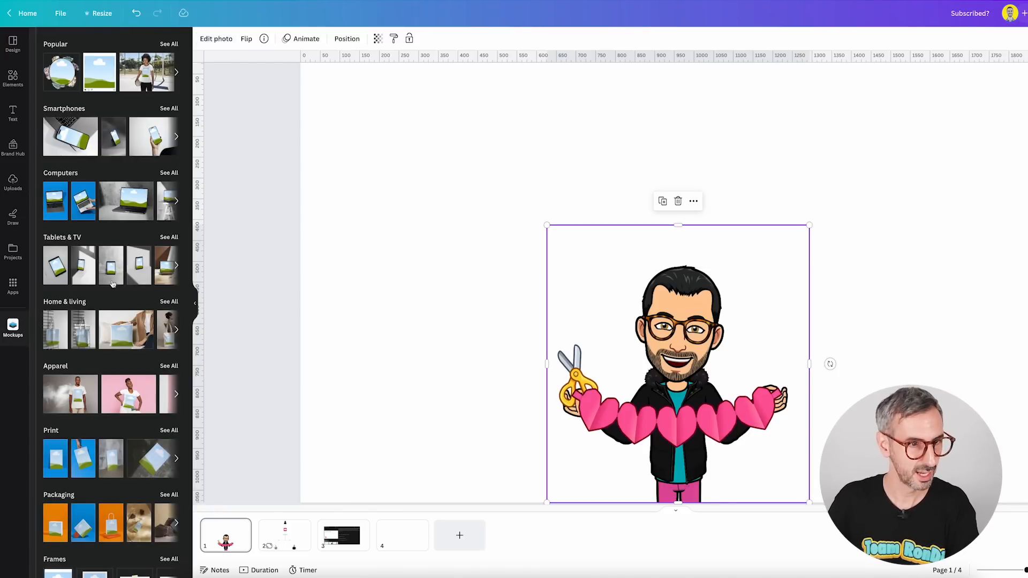
Step: Add the Apparel mockup showing the woman in a white T-shirt holding a ball on a sports court
scroll(113, 336, "down", 1)
scroll(113, 332, "down", 1)
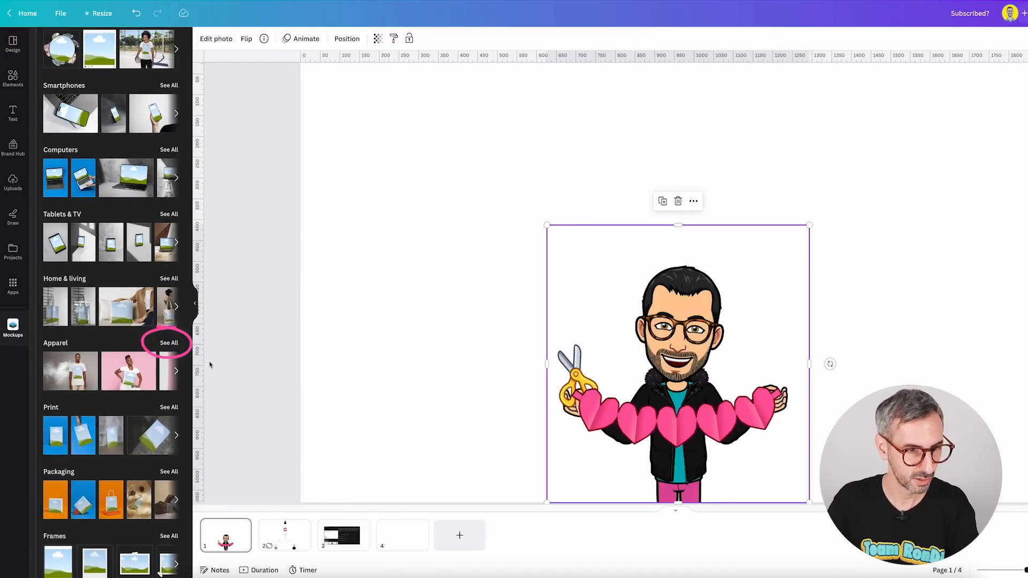
left_click(174, 343)
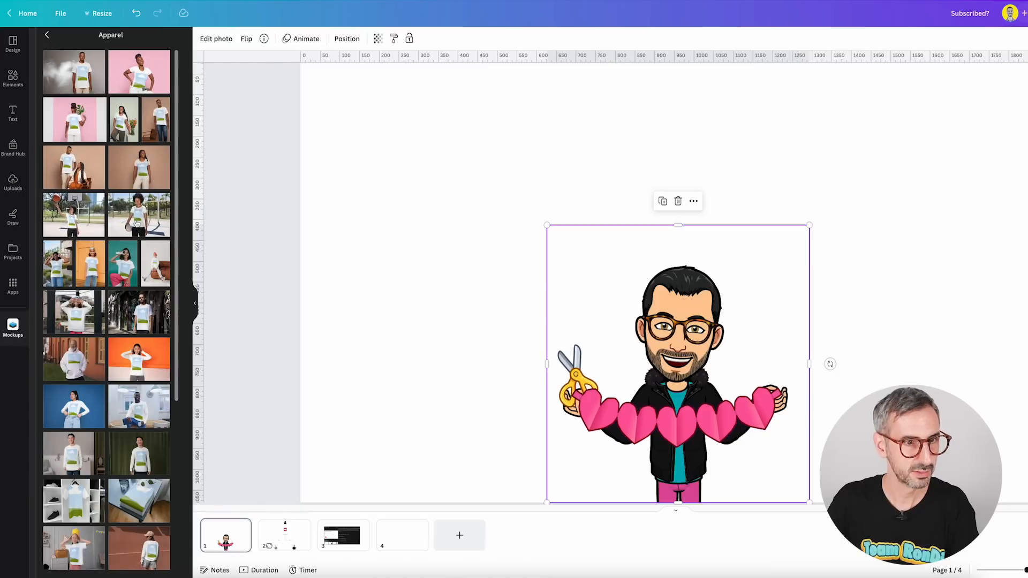
left_click(136, 223)
Step: Insert the cartoon man's picture into the mockup's T-shirt and move the mockup near the centre of the page
left_click_drag(683, 314, 873, 270)
left_click_drag(899, 205, 910, 220)
left_click_drag(691, 388, 897, 242)
left_click_drag(865, 274, 635, 322)
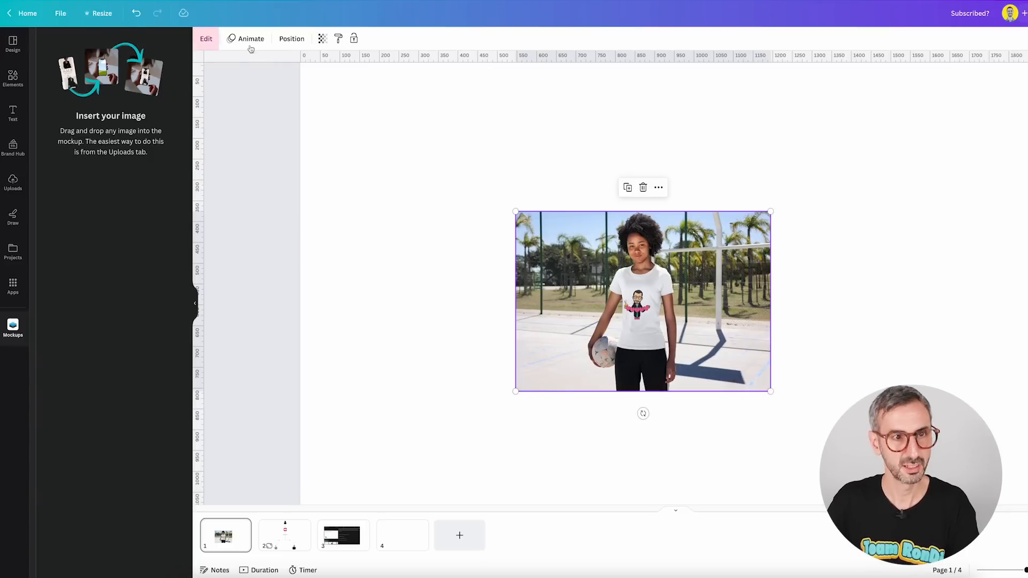
Step: Set the mockup's T-shirt colour to the pink swatch of the first colour palette
left_click(207, 39)
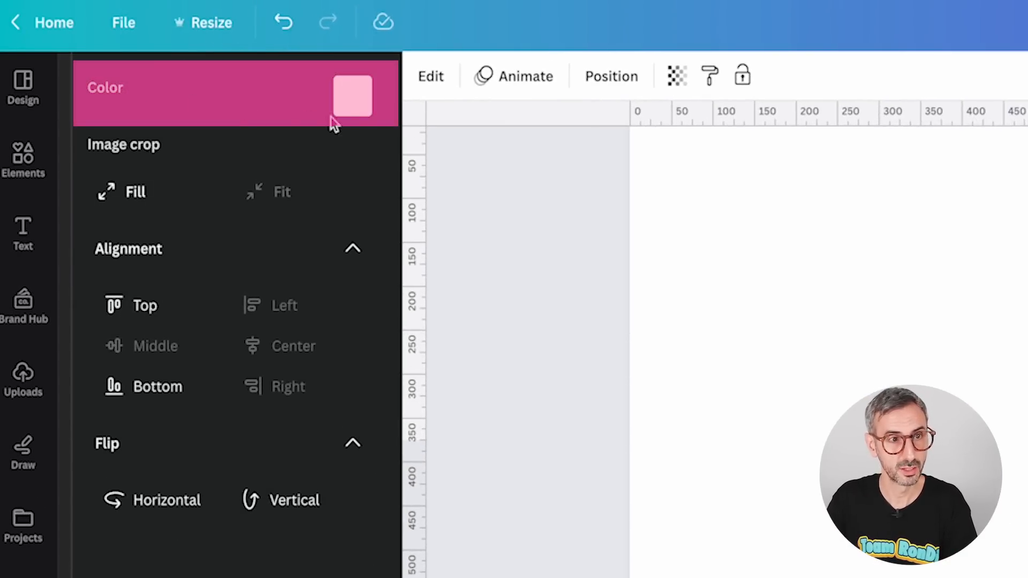
left_click(359, 101)
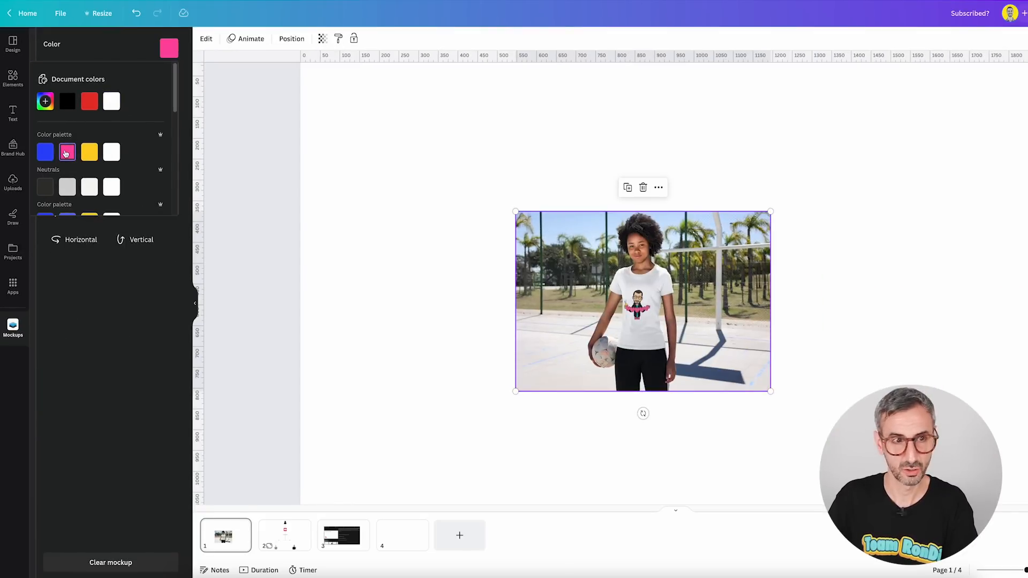
left_click(66, 154)
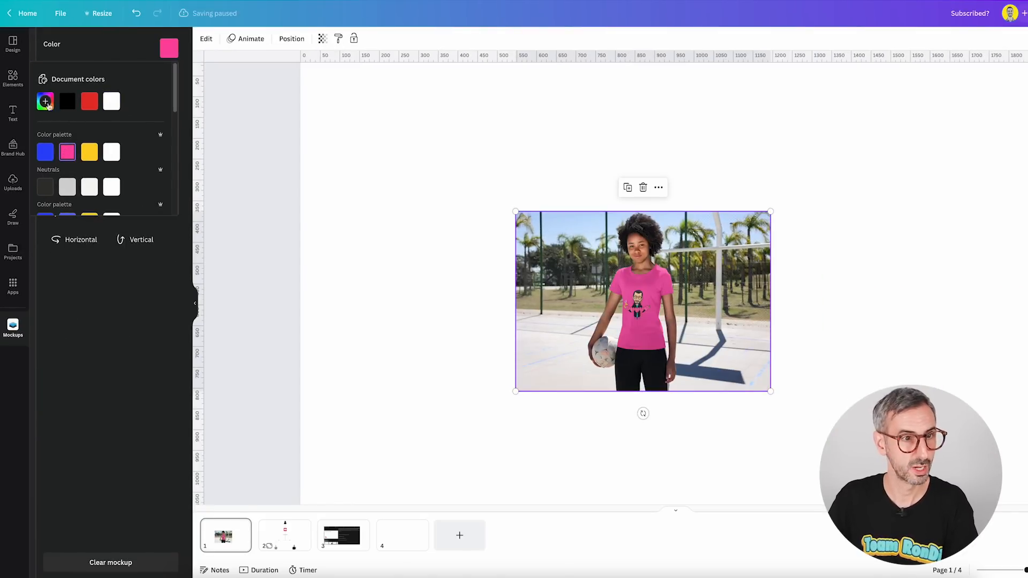
Step: Use the eyedropper to recolour the mockup's T-shirt with teal #1CA5B0 sampled from the cartoon man's shirt
left_click(46, 102)
left_click(162, 198)
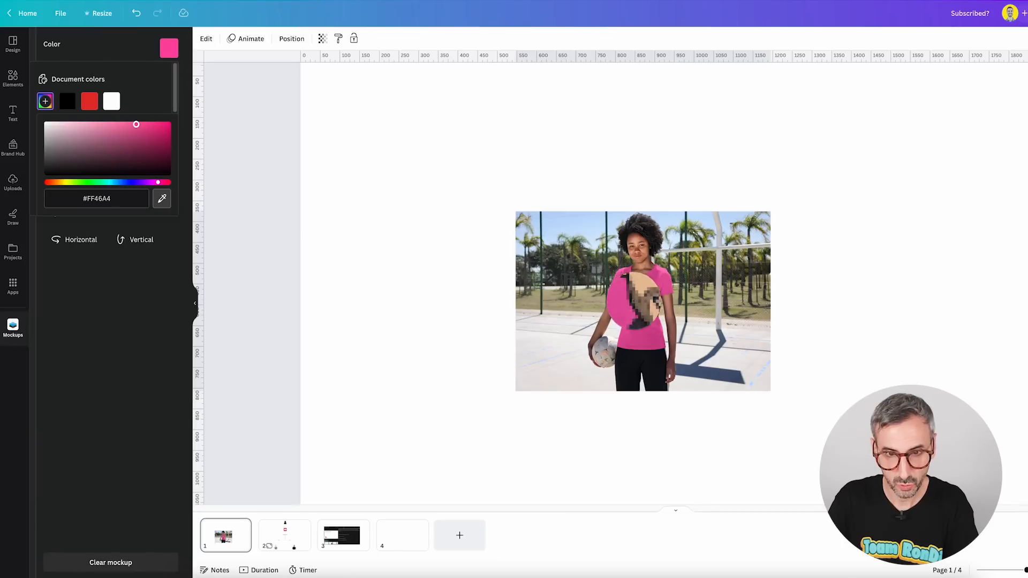
left_click(637, 307)
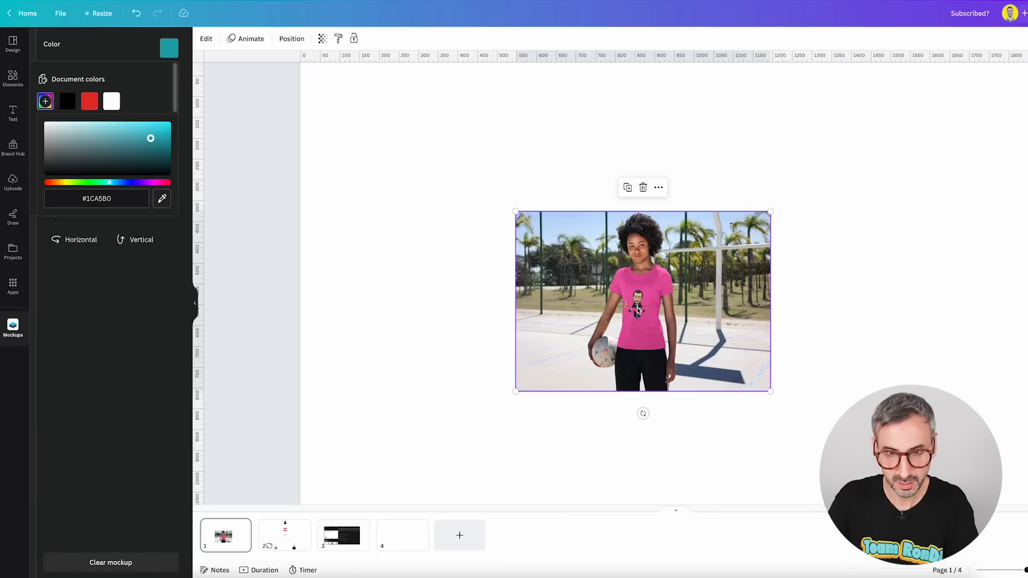